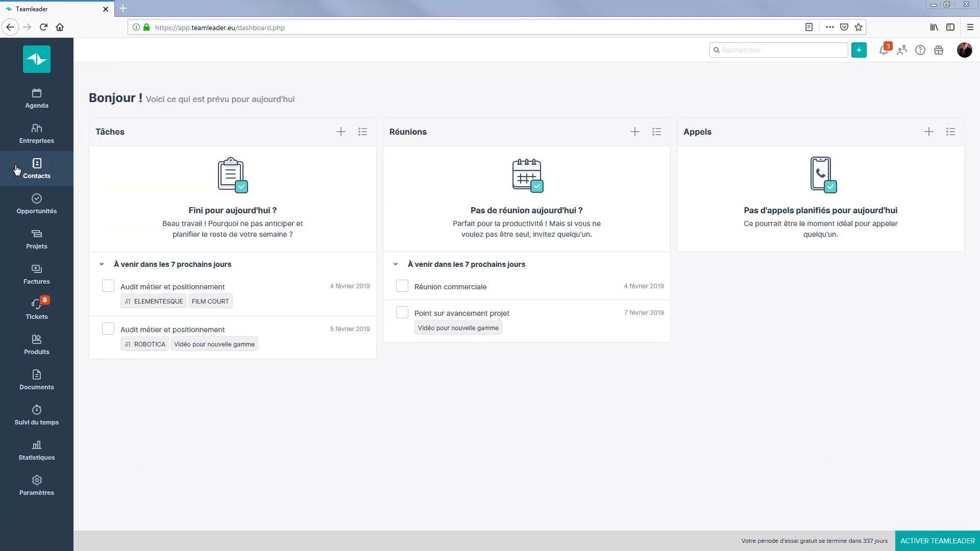
# - Open the contacts list's column settings and remove the Date ajoutée column from the selected columns
pyautogui.click(36, 169)
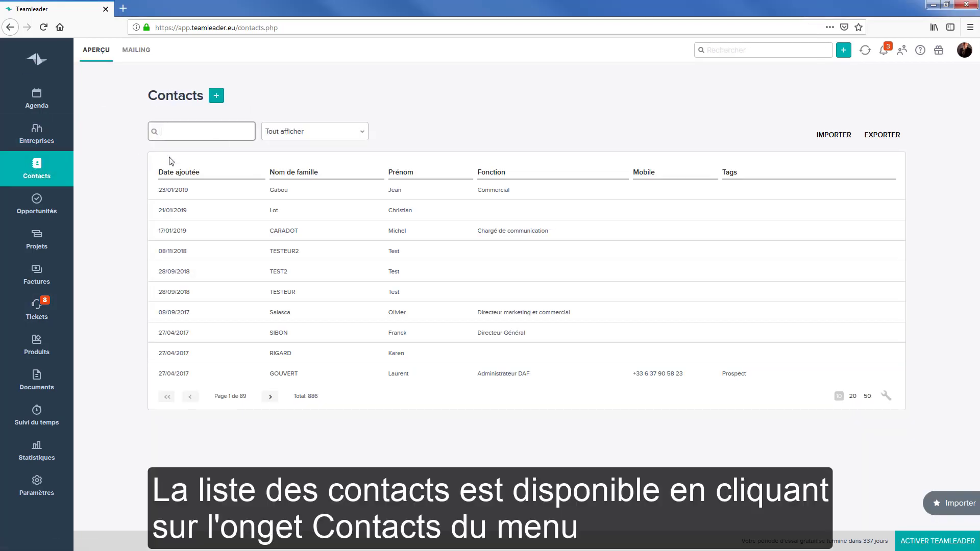
pyautogui.click(886, 397)
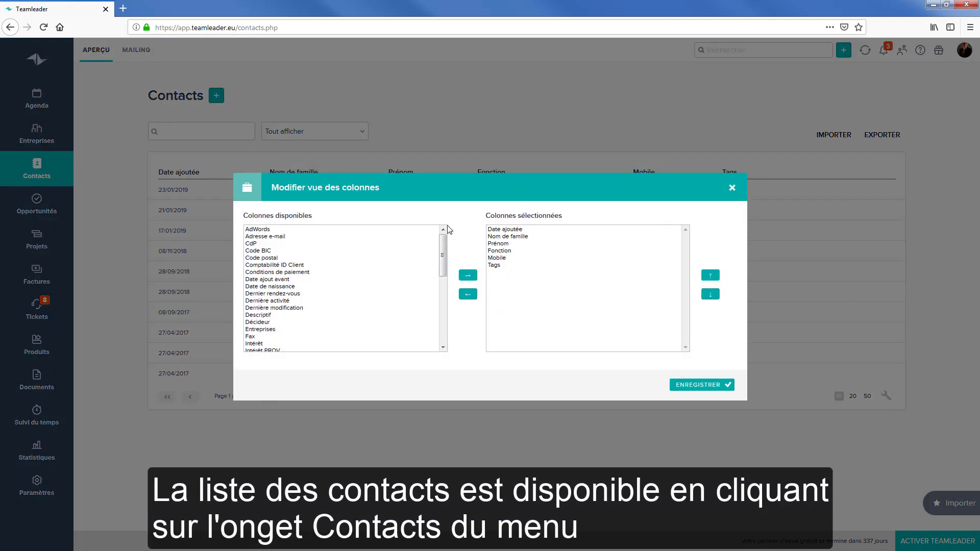
pyautogui.click(496, 232)
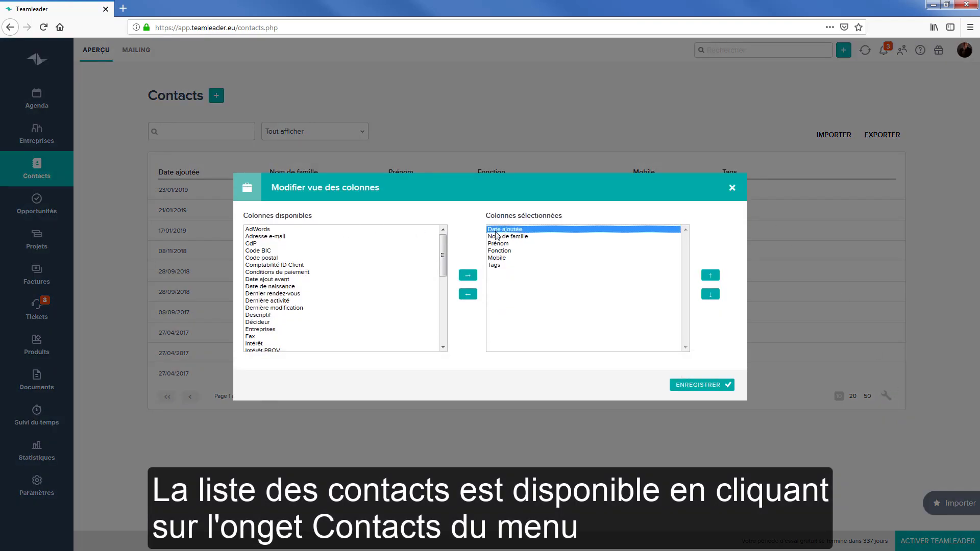
pyautogui.click(466, 294)
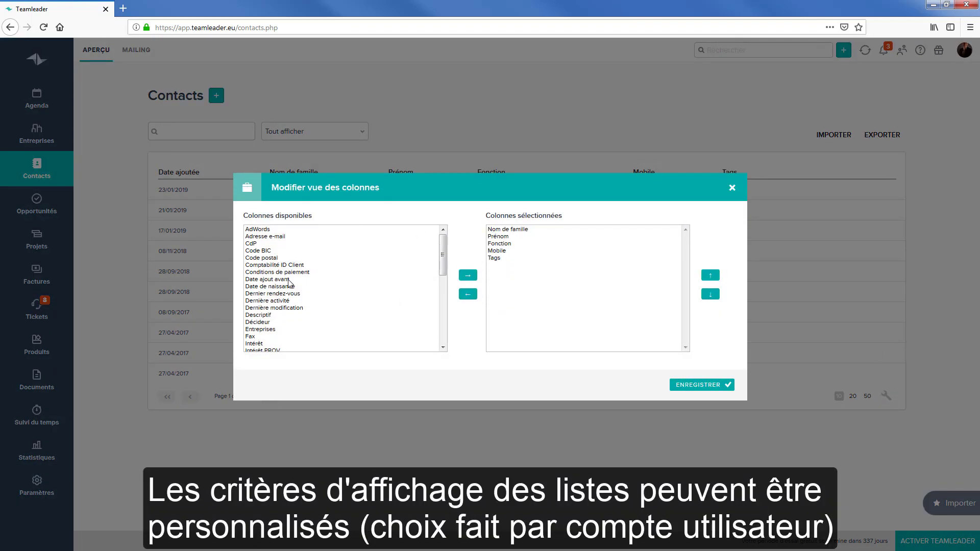
# - Add the Dernière activité and Dernier rendez-vous columns to the selected columns
pyautogui.click(286, 301)
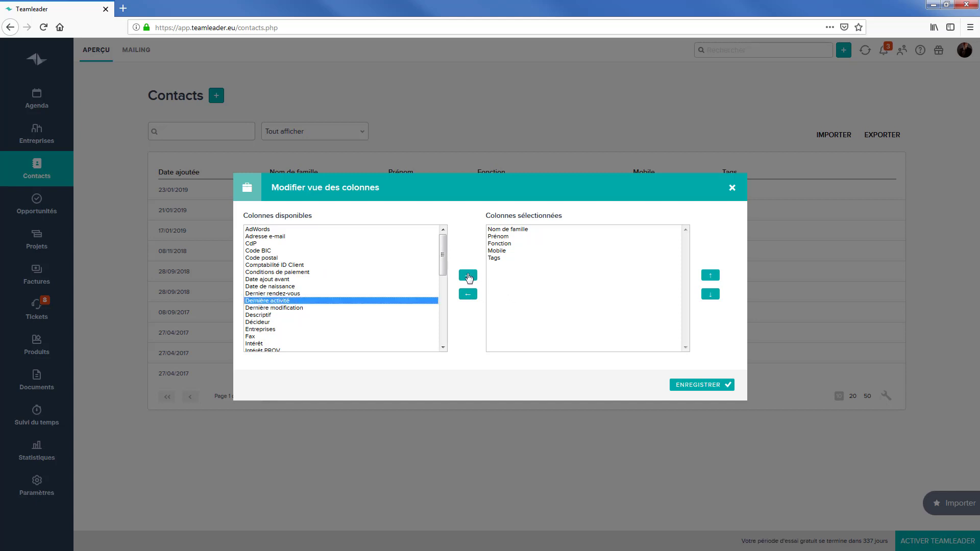
pyautogui.click(467, 276)
pyautogui.click(288, 295)
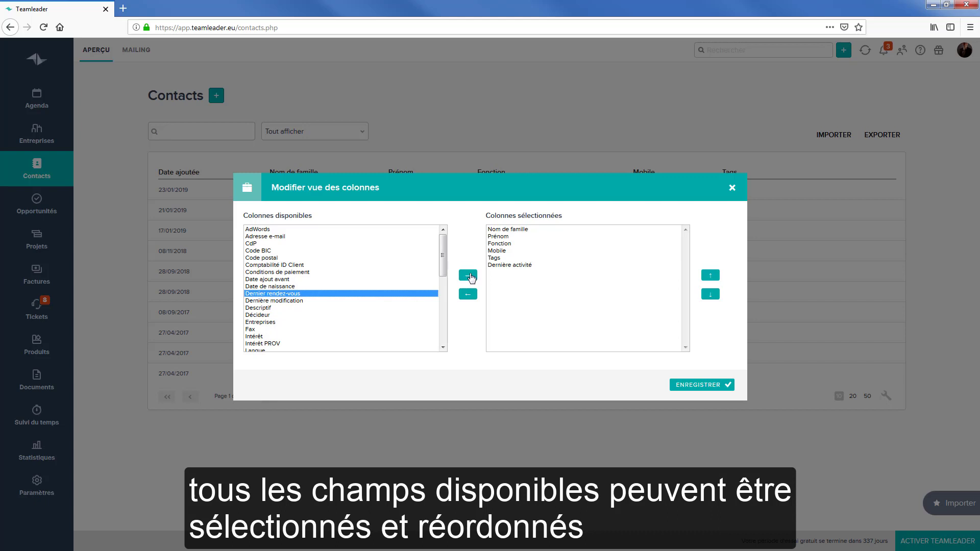
pyautogui.click(468, 275)
# - Remove the Mobile column, save the column view and sort the contacts list by Dernière activité
pyautogui.scroll(-10, 372, 312)
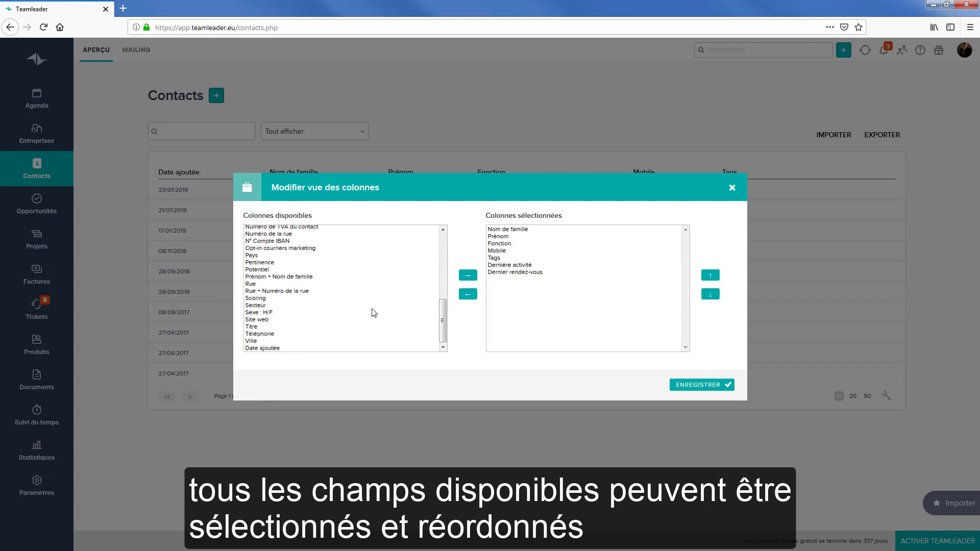
pyautogui.click(501, 252)
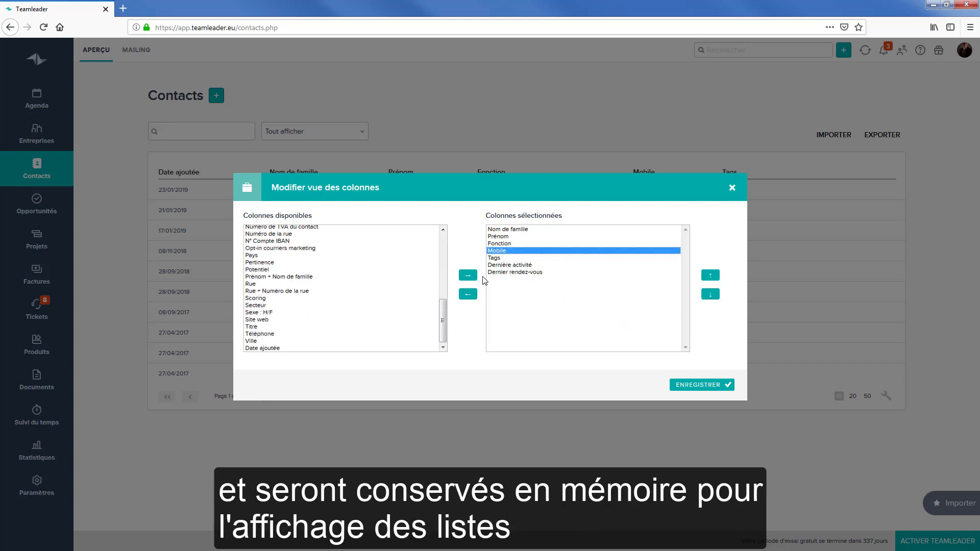
pyautogui.click(468, 295)
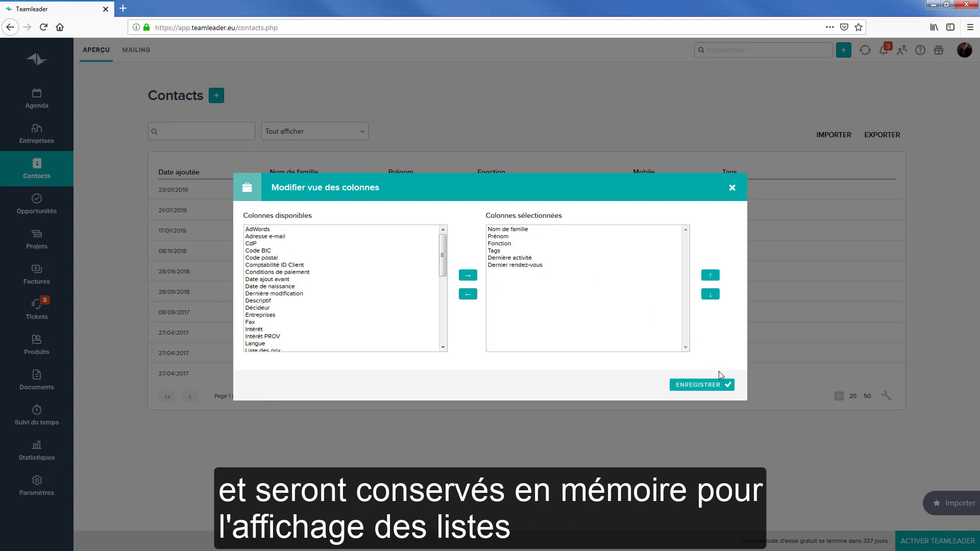
pyautogui.click(708, 385)
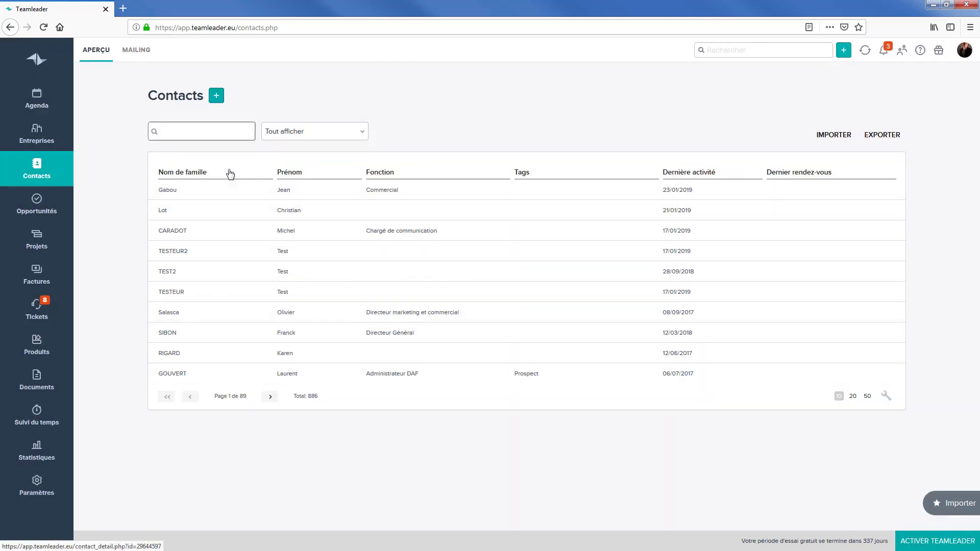
pyautogui.click(198, 172)
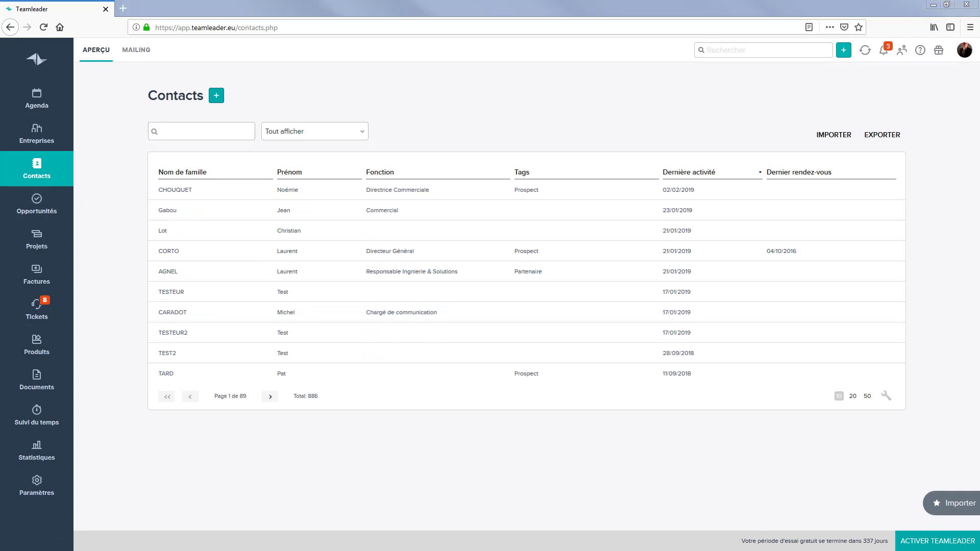
# - Start a new contact segment named Prospects and show its advanced options
pyautogui.click(312, 137)
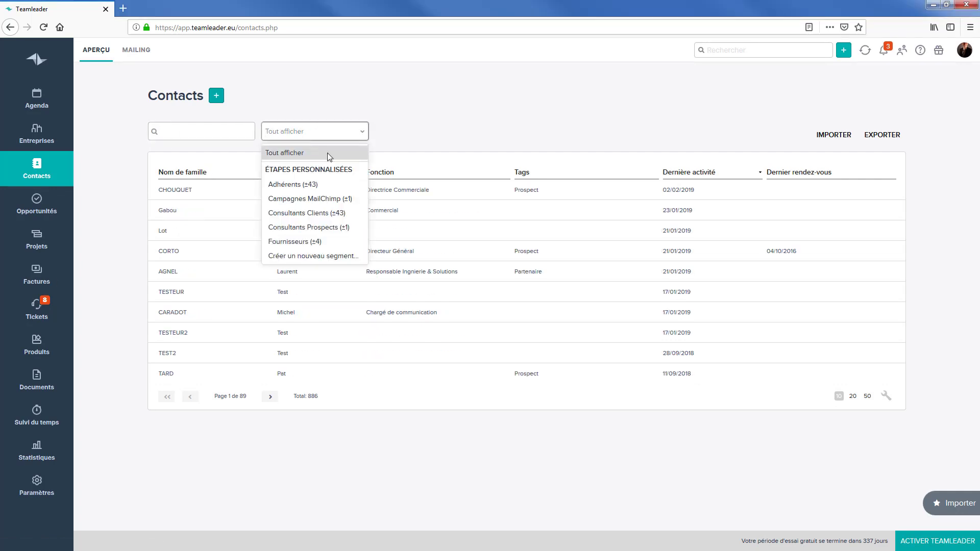
pyautogui.click(317, 255)
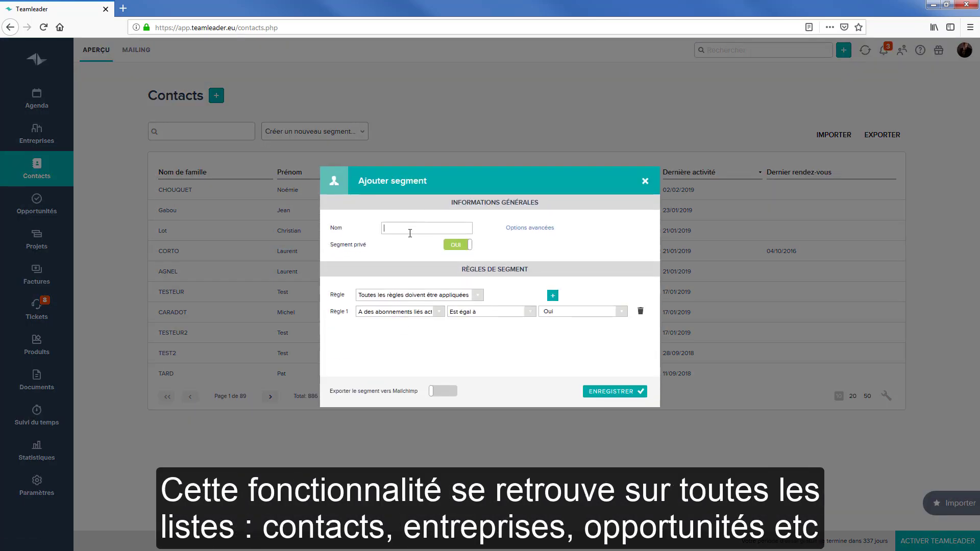
pyautogui.write('Prospects')
pyautogui.click(509, 228)
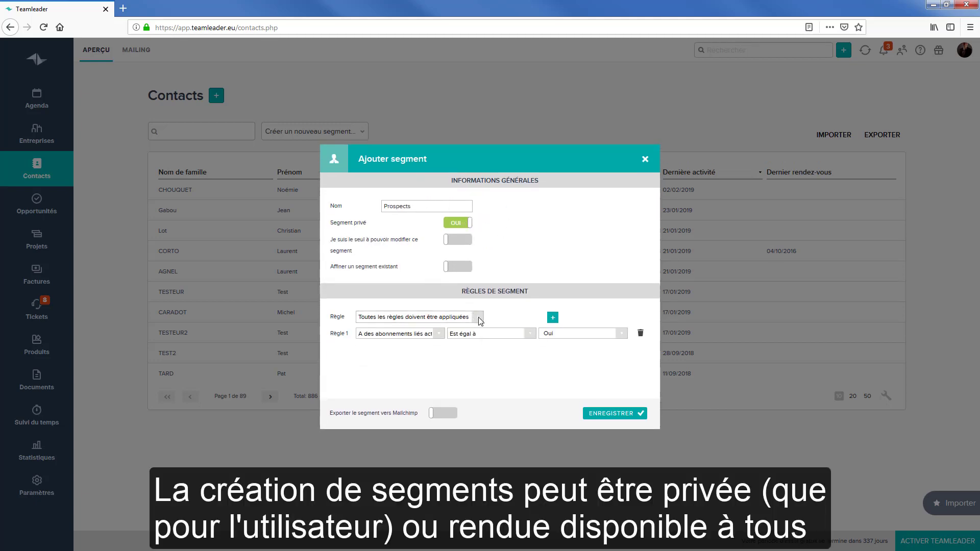
# - Set the segment's rule 1 to Tags Contient Prospect and save the segment
pyautogui.click(479, 318)
pyautogui.click(480, 321)
pyautogui.click(442, 333)
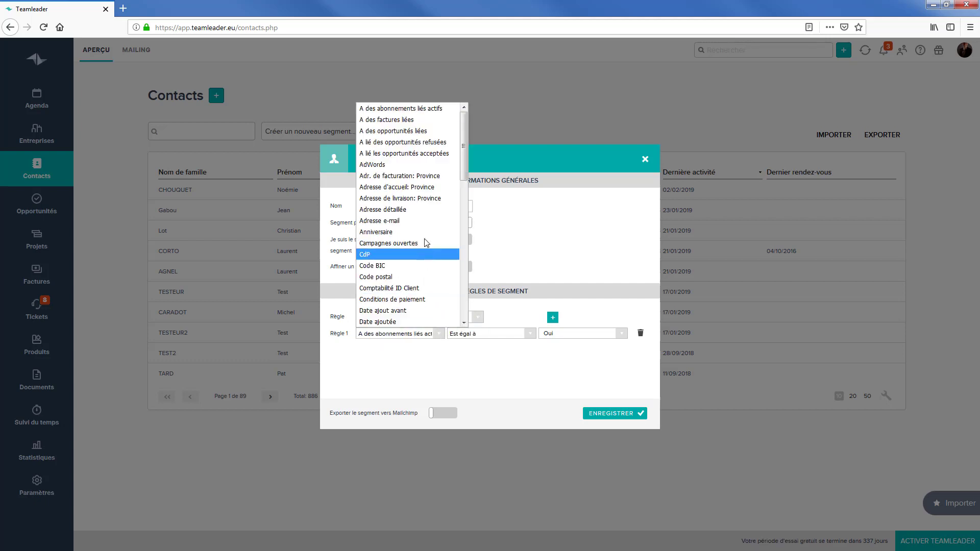
pyautogui.moveTo(466, 150); pyautogui.dragTo(466, 299)
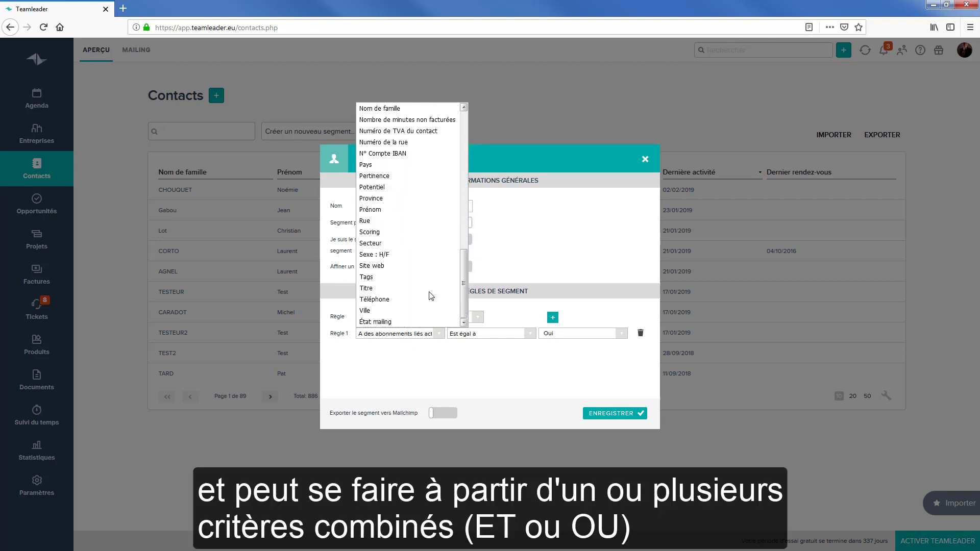
pyautogui.click(392, 279)
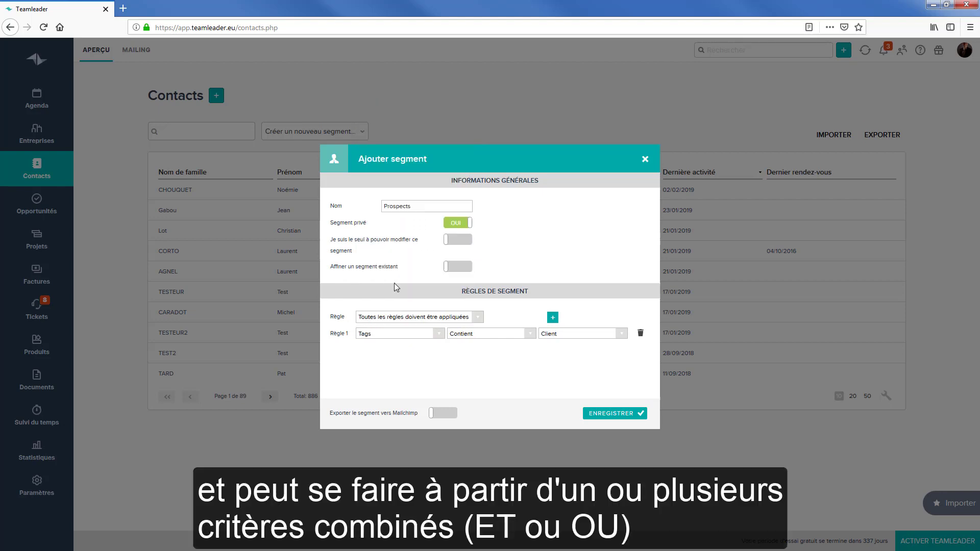
pyautogui.click(561, 334)
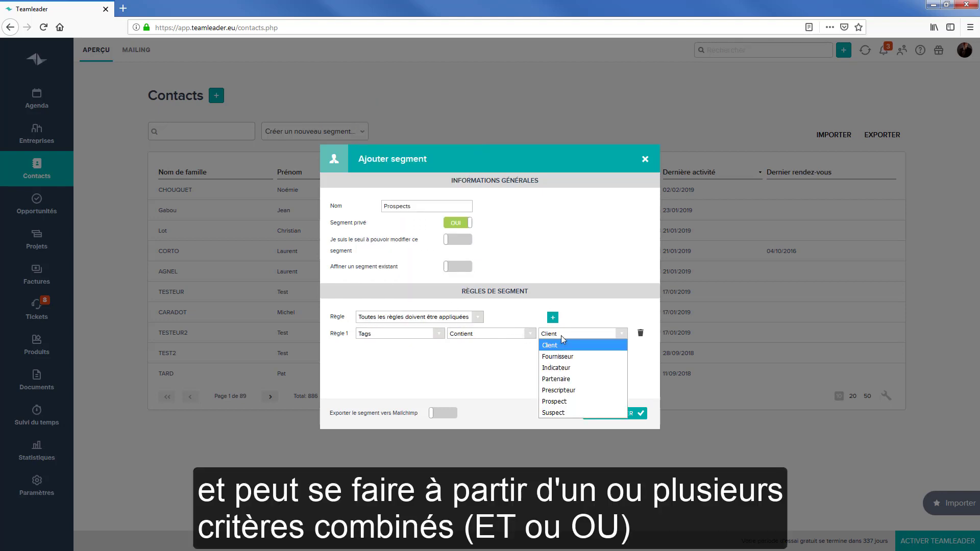
pyautogui.click(560, 402)
pyautogui.click(601, 412)
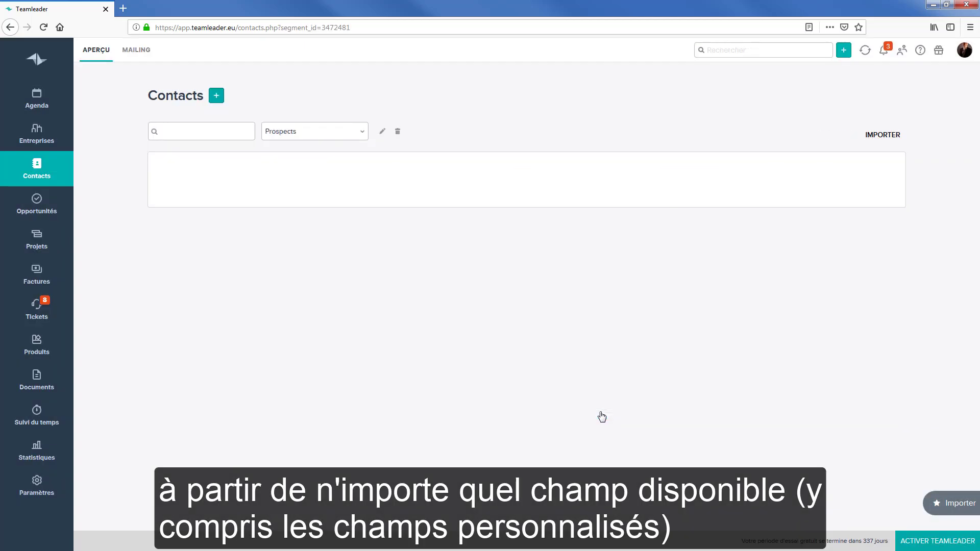
# - Start another new contact segment and name it Prospects actifs
pyautogui.click(363, 131)
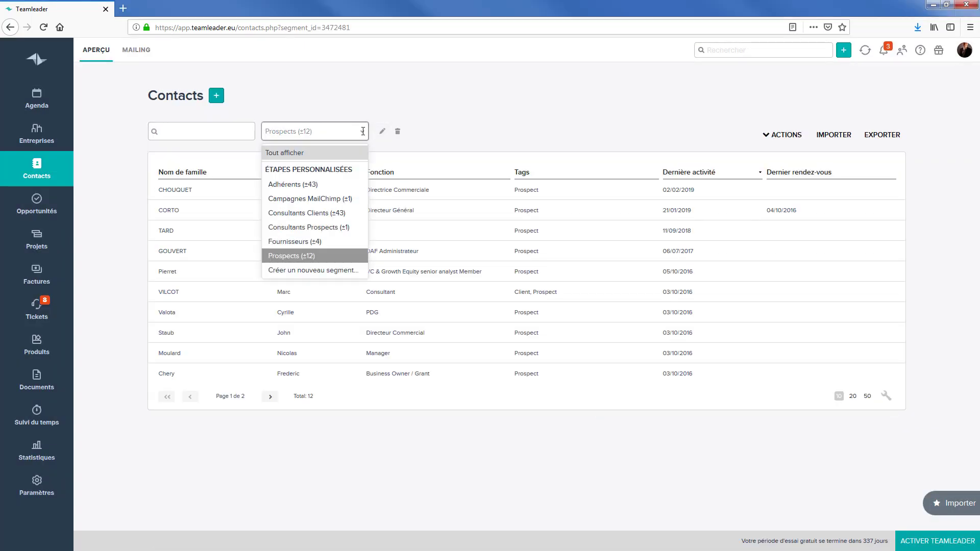
pyautogui.click(328, 270)
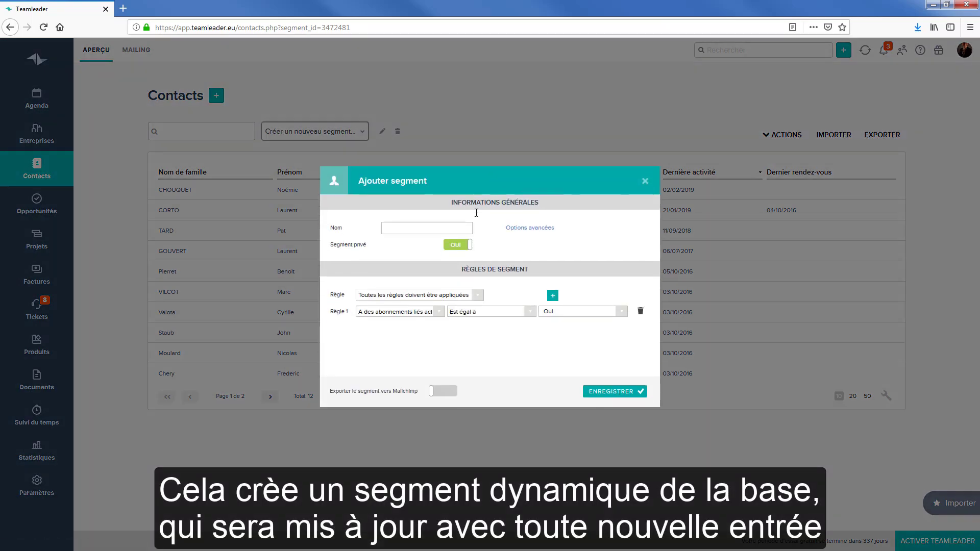
pyautogui.click(420, 228)
pyautogui.write('Prospects actifs')
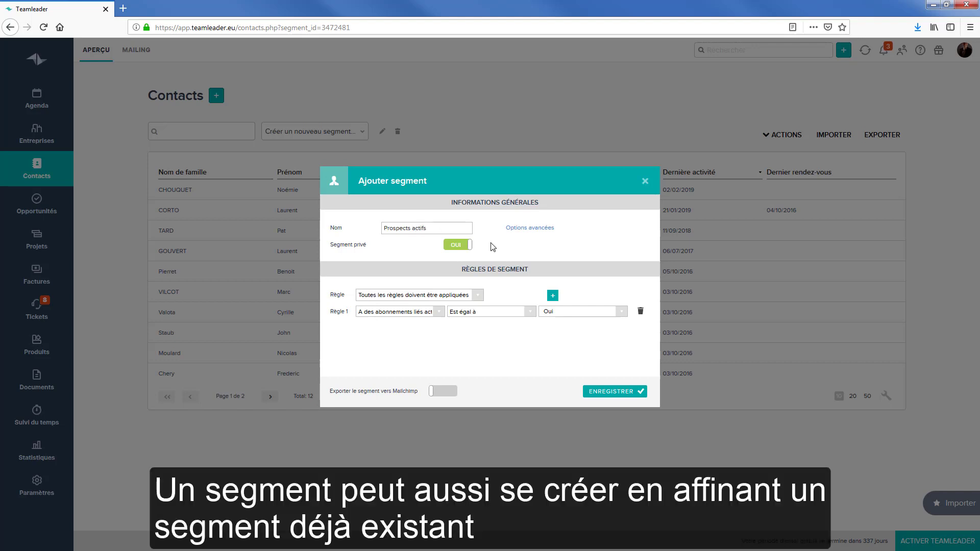
# - In the advanced options, enable refining an existing segment and choose Prospects as the segment to refine
pyautogui.click(513, 230)
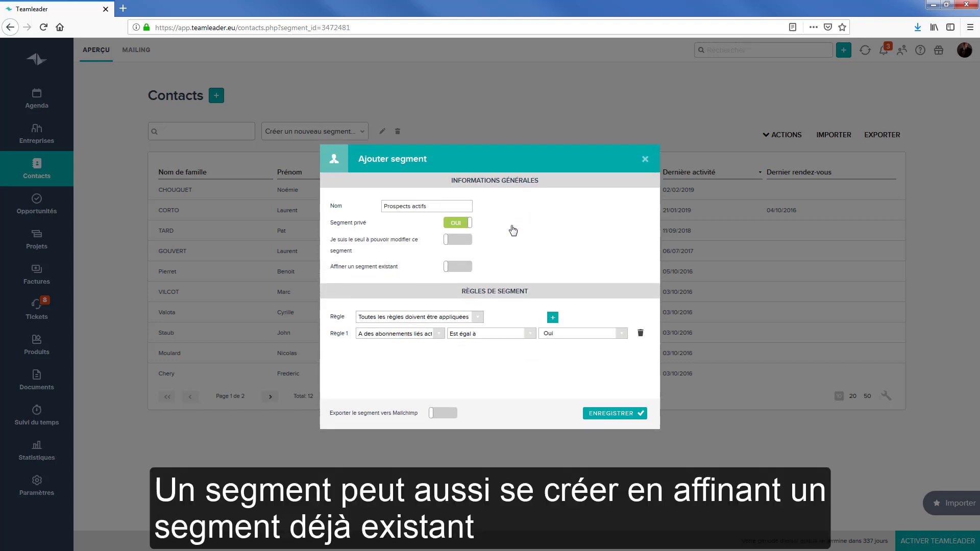
pyautogui.click(458, 266)
pyautogui.click(607, 267)
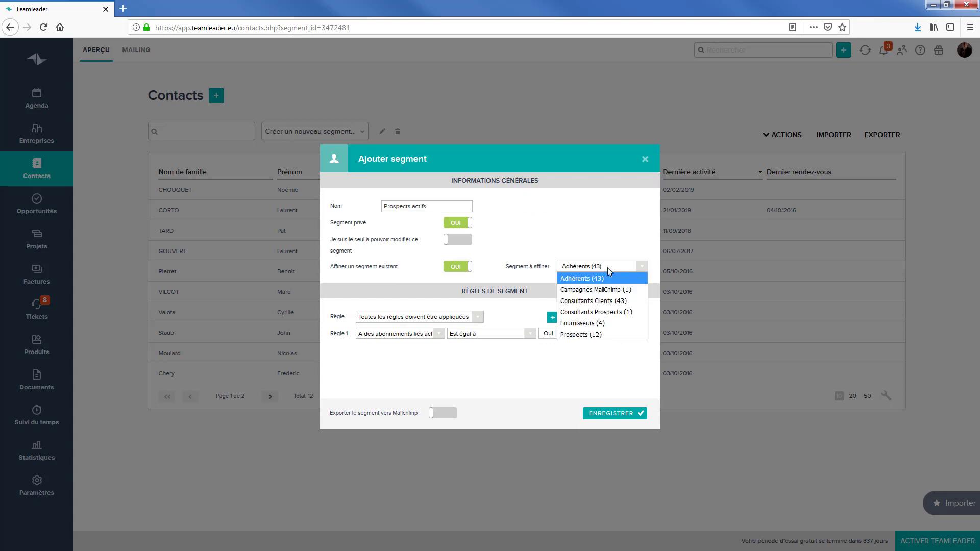
pyautogui.click(582, 338)
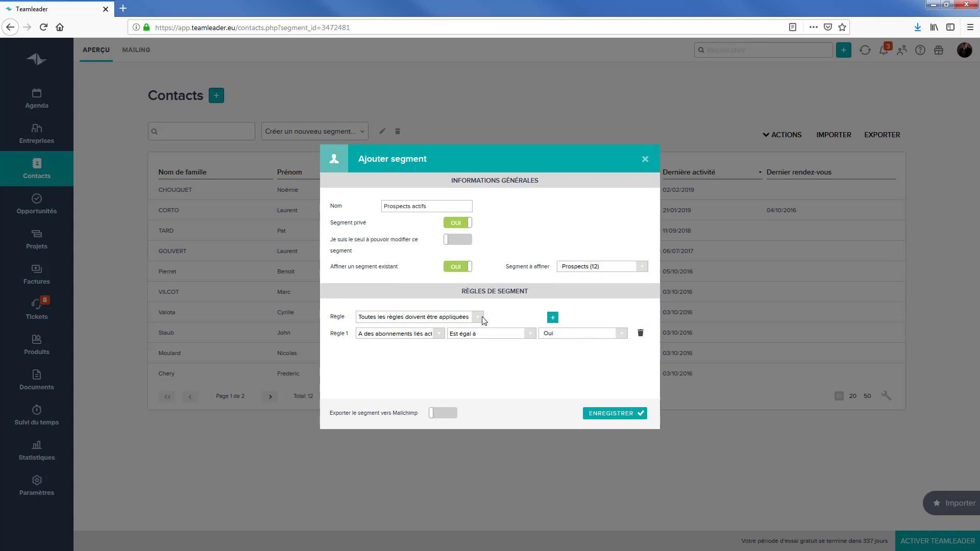
# - Keep all rules mandatory and set the field of rule 1 to Dernière activité
pyautogui.click(479, 317)
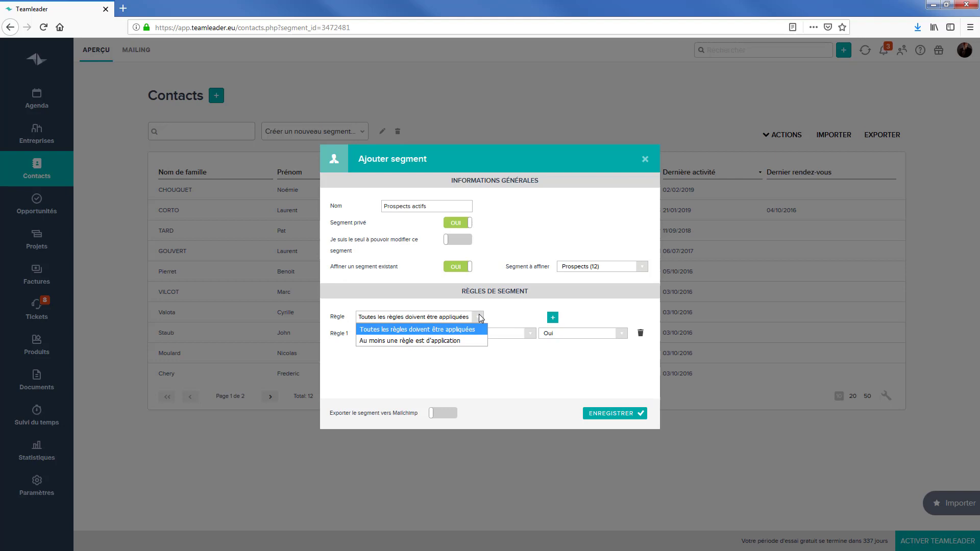
pyautogui.click(480, 317)
pyautogui.click(437, 333)
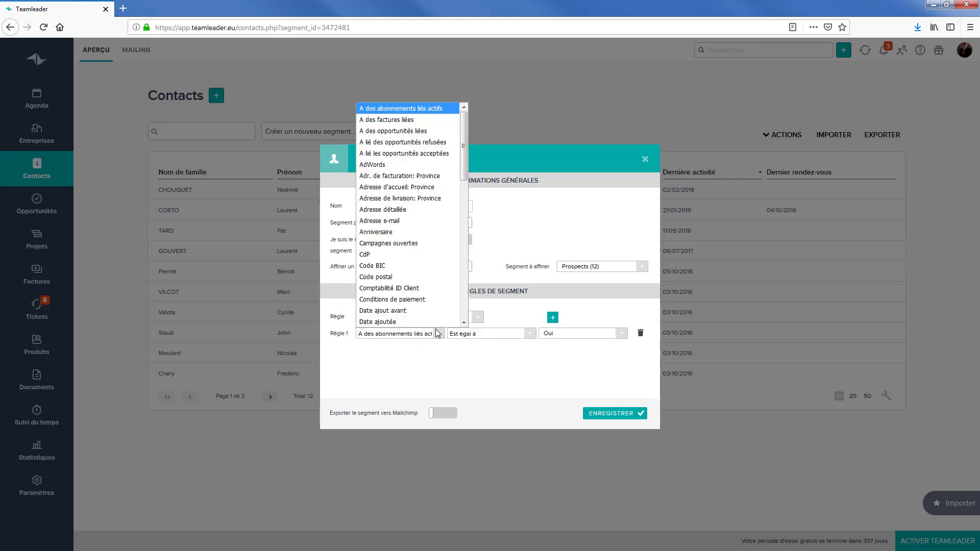
pyautogui.scroll(-3, 449, 272)
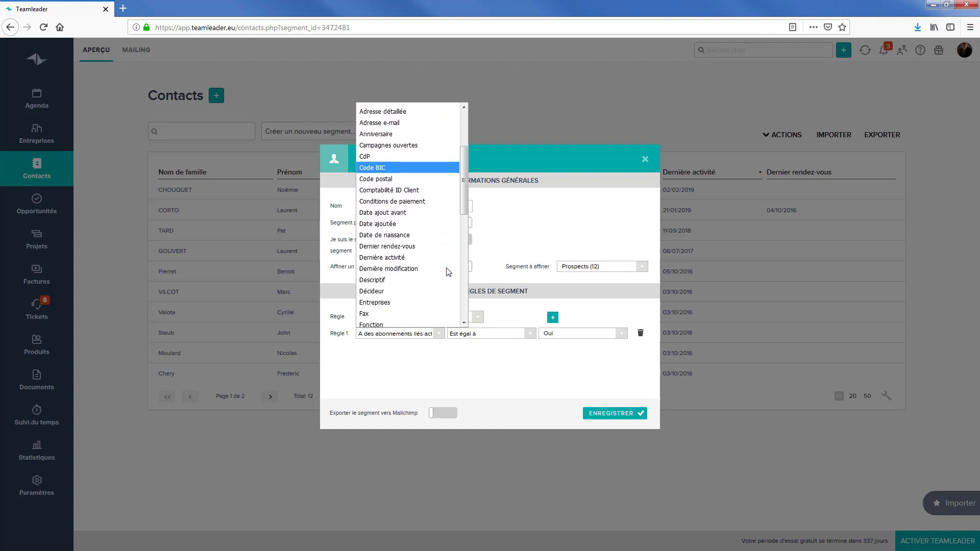
pyautogui.click(393, 258)
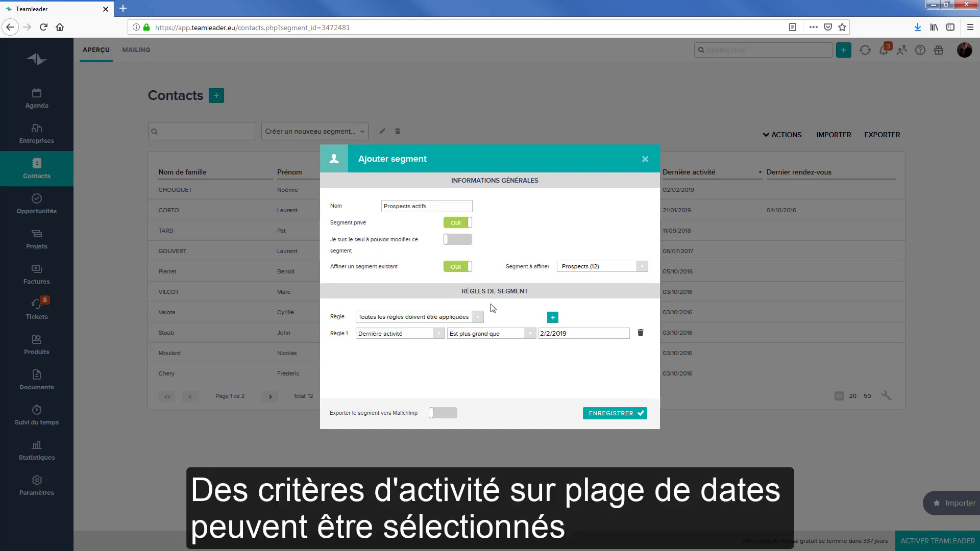
# - Set rule 1's condition to Est plus grand que with the date 2/6/2018, and save the segment
pyautogui.click(530, 334)
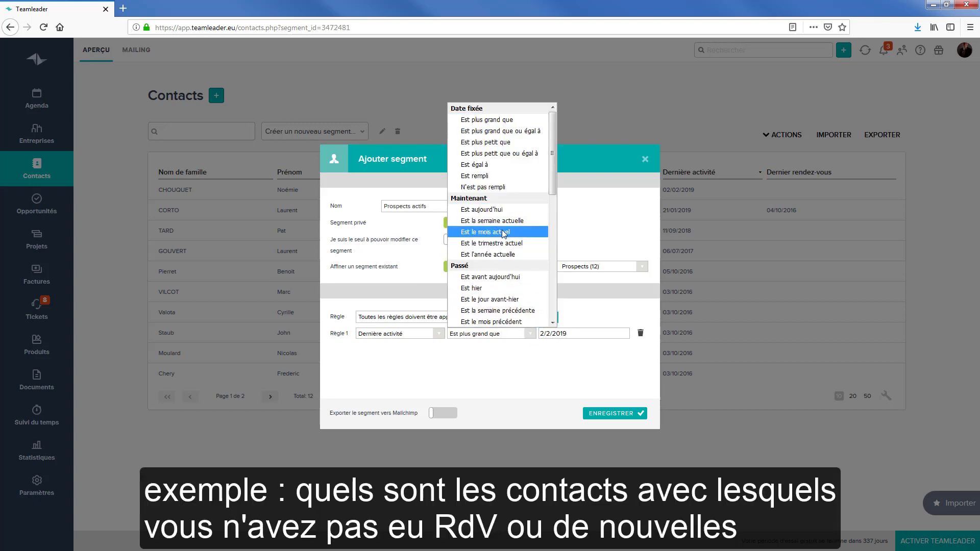
pyautogui.scroll(-4, 519, 266)
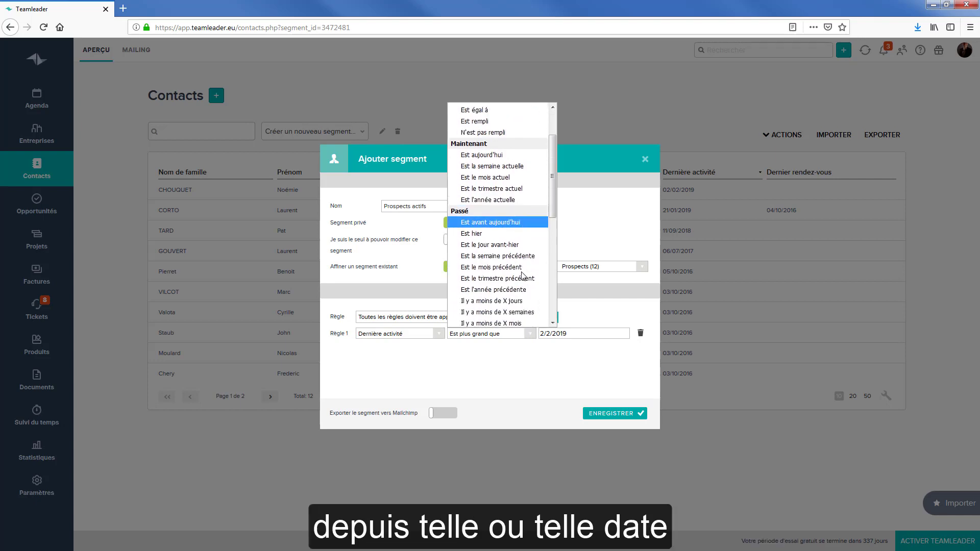
pyautogui.scroll(-3, 522, 276)
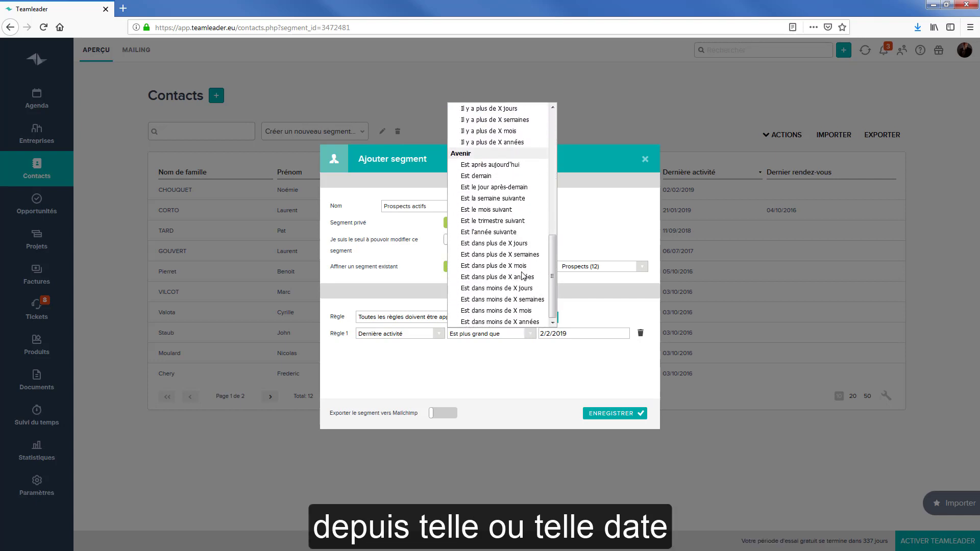
pyautogui.scroll(9, 522, 275)
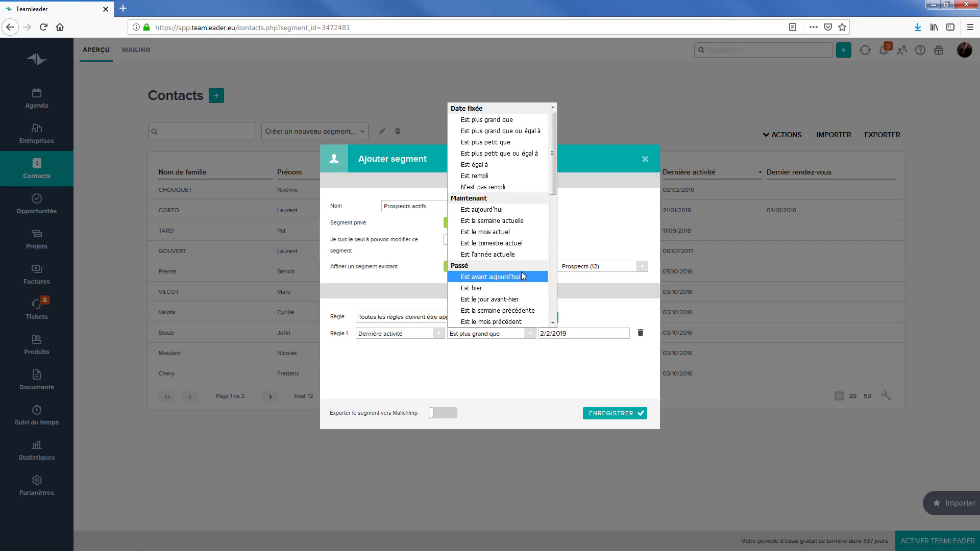
pyautogui.click(531, 120)
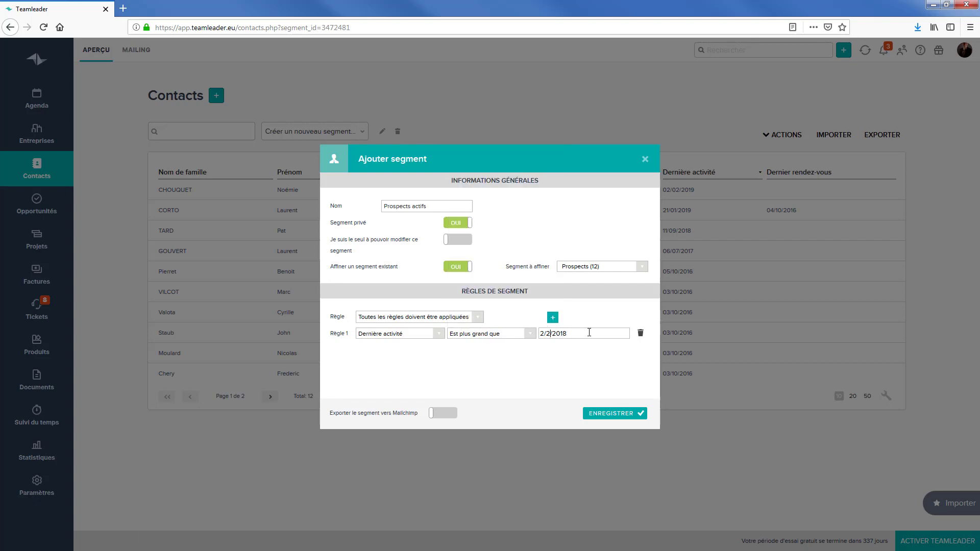
pyautogui.press('BackSpace')
pyautogui.write('6')
pyautogui.click(599, 413)
# - Open the list of bulk actions available for the Prospects segment's contacts
pyautogui.click(771, 136)
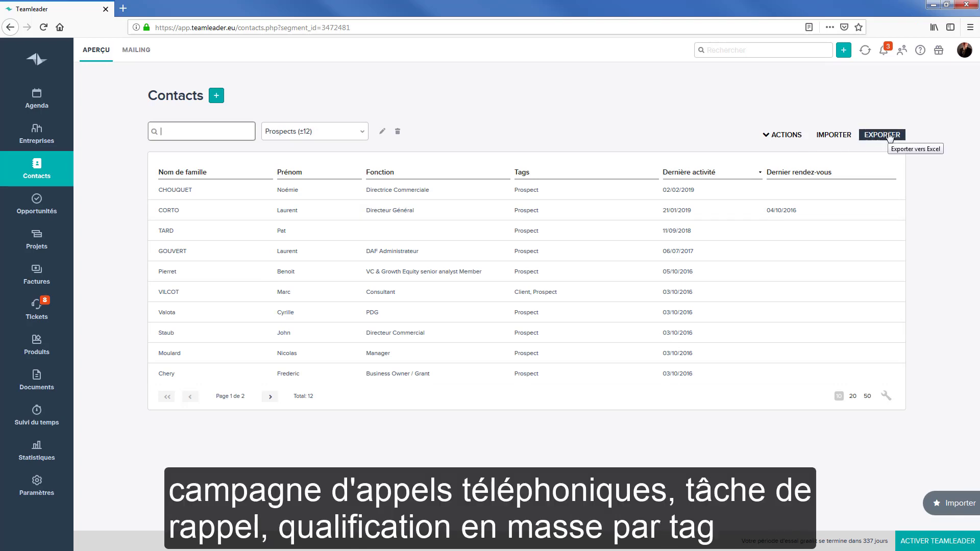
# - Export all columns of the Prospects segment to Excel, download the file and open it with Microsoft Excel
pyautogui.click(890, 136)
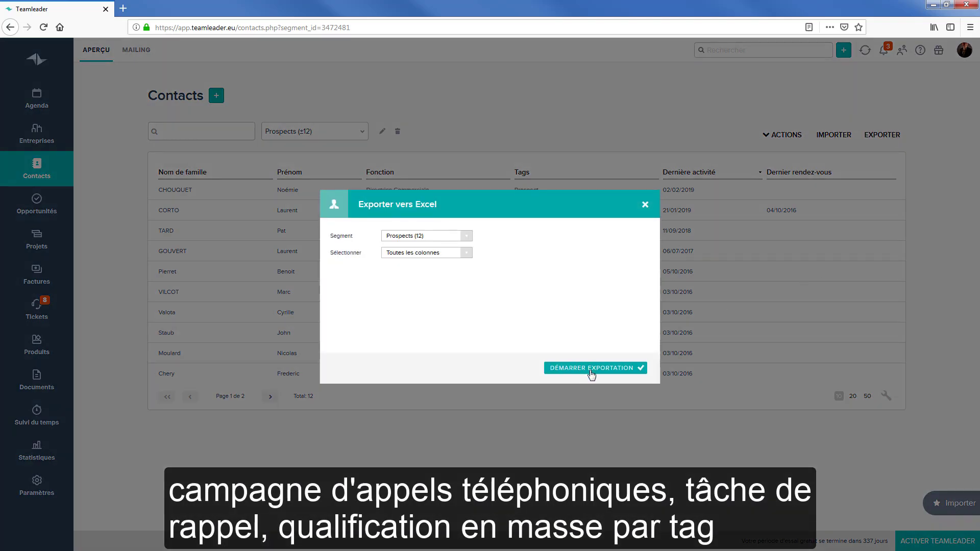
pyautogui.click(591, 368)
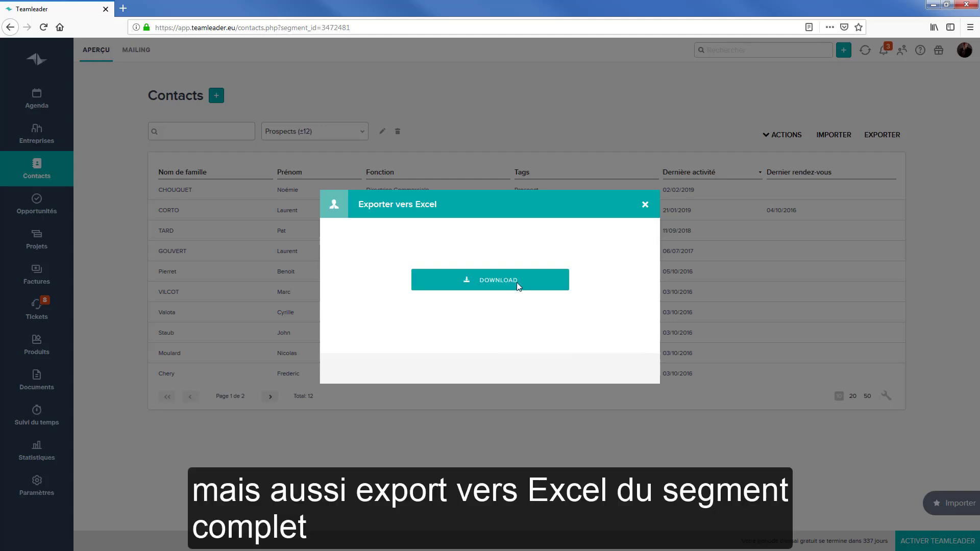
pyautogui.click(518, 281)
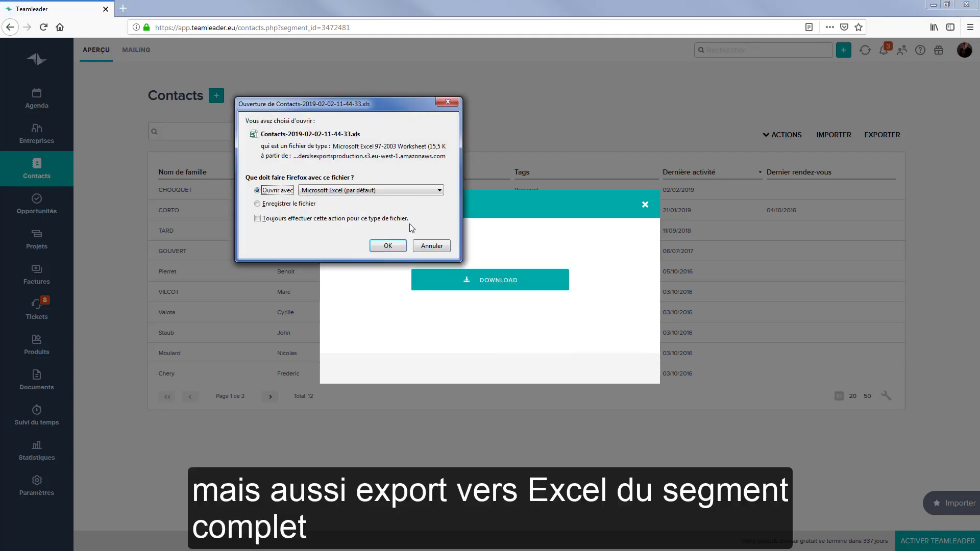
pyautogui.click(396, 248)
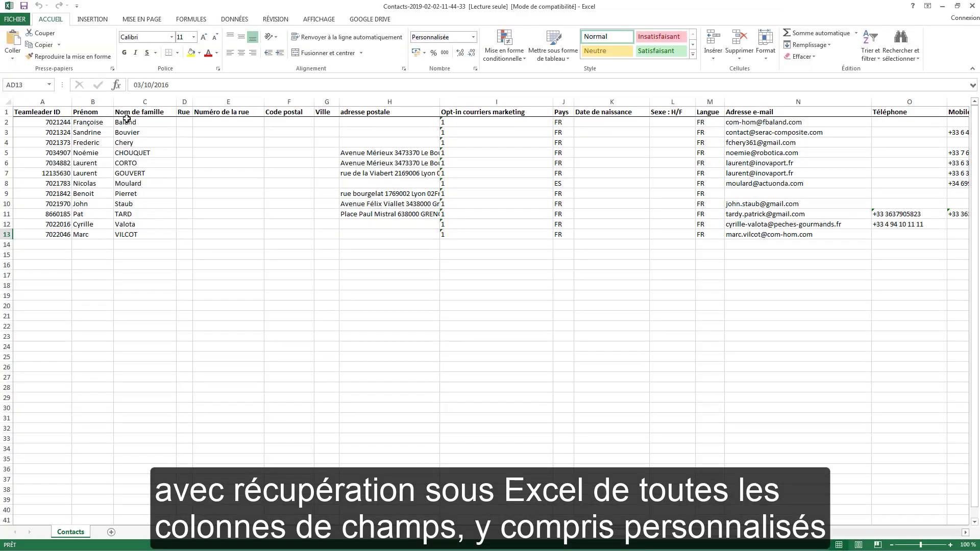
# - Examine the exported contact columns across row 2, from the postal address to the custom fields after Secteur
pyautogui.click(543, 125)
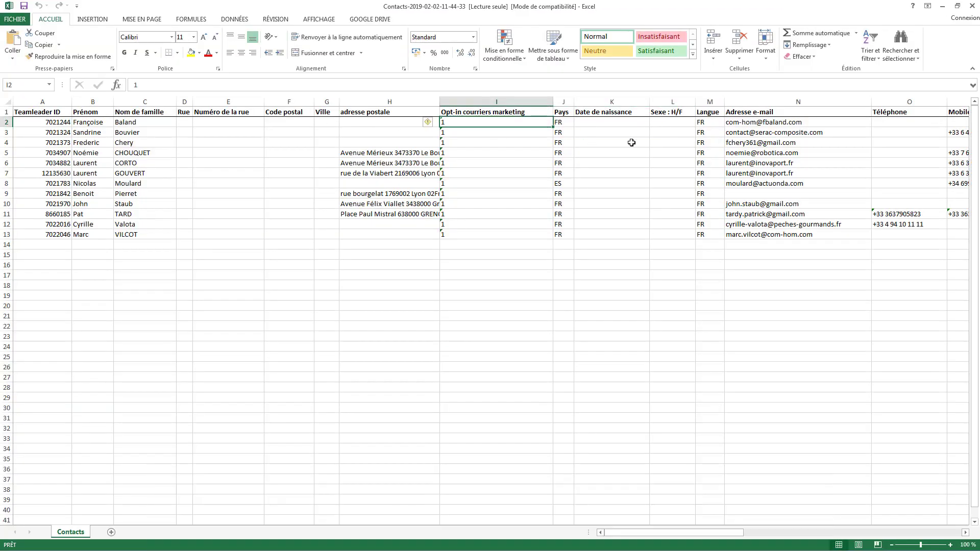
pyautogui.press('Left')
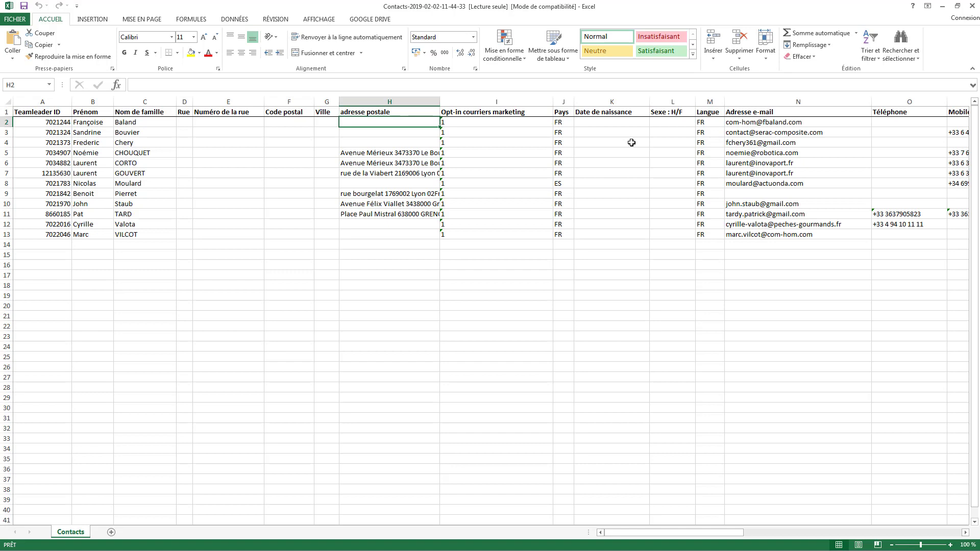
pyautogui.press('Right')
pyautogui.press('Right')
pyautogui.press('Right')
pyautogui.press('Right')
pyautogui.press('Right')
pyautogui.press('Right')
pyautogui.press('Right')
pyautogui.press('Right')
pyautogui.press('Right')
pyautogui.press('Right')
pyautogui.press('Right')
pyautogui.press('Right')
pyautogui.press('Right')
pyautogui.press('Right')
pyautogui.press('Right')
pyautogui.press('Right')
pyautogui.press('Right')
pyautogui.press('Right')
pyautogui.press('Right')
pyautogui.press('Right')
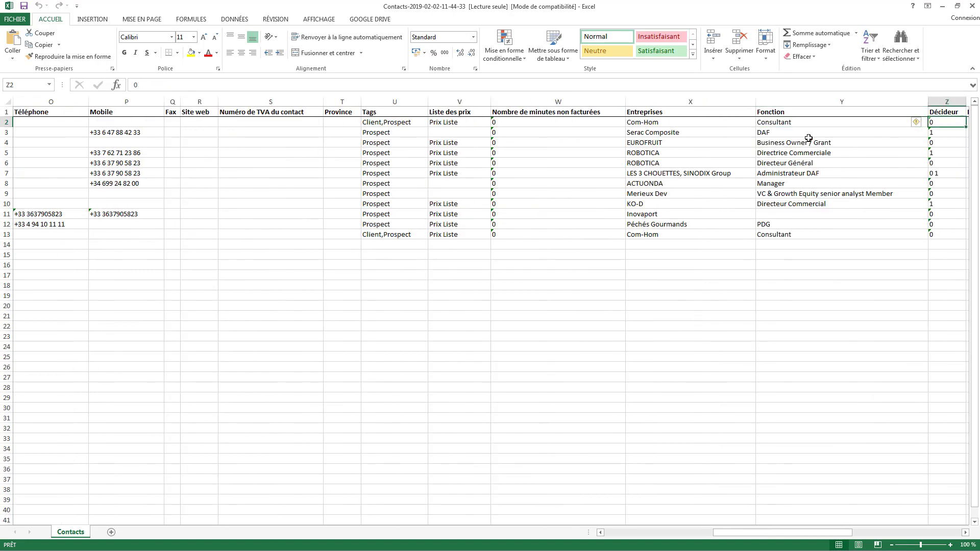
pyautogui.press('Right')
pyautogui.press('Right')
pyautogui.press('Right')
pyautogui.press('Right')
pyautogui.press('Right')
pyautogui.press('Right')
pyautogui.press('Right')
pyautogui.press('Right')
pyautogui.press('Right')
pyautogui.press('Right')
pyautogui.press('Right')
pyautogui.press('Right')
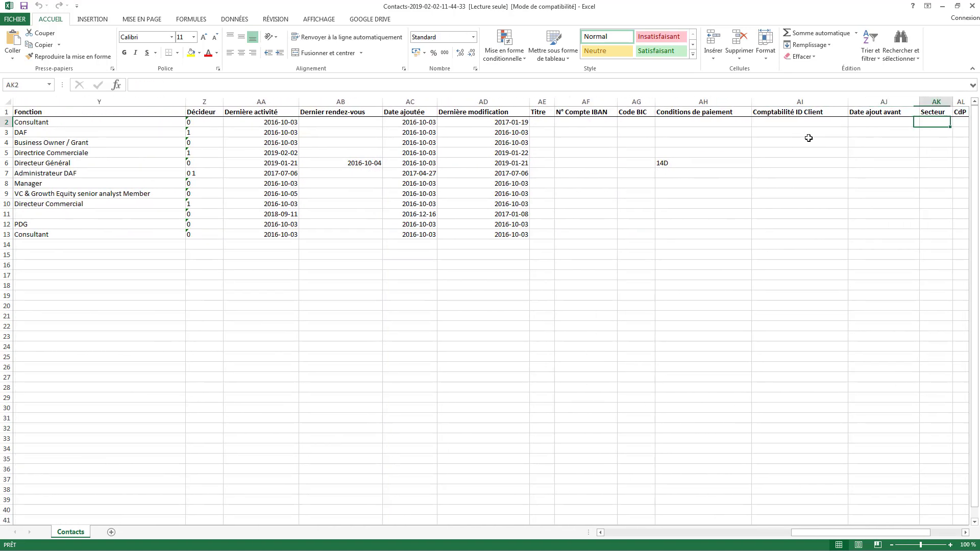
pyautogui.press('Right')
pyautogui.press('Right')
pyautogui.press('Right')
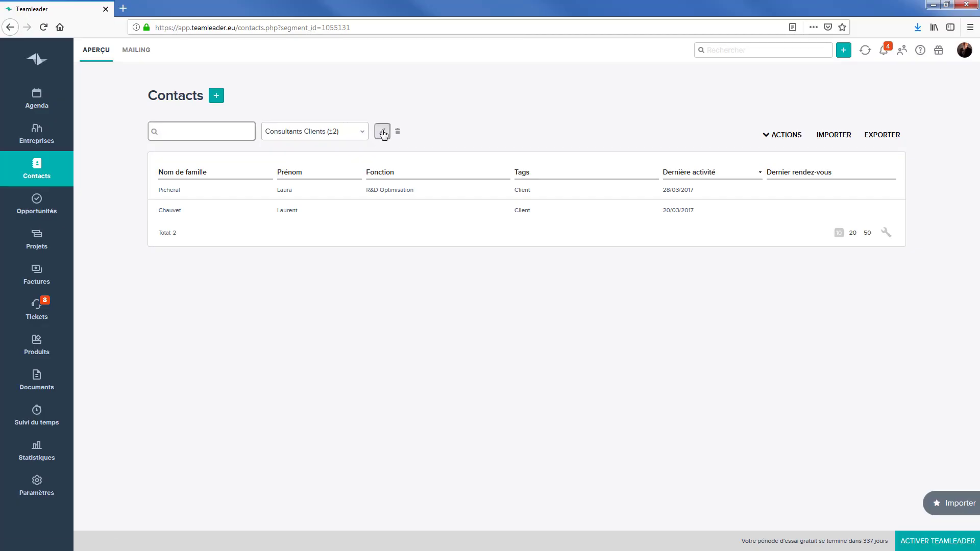
# - In Teamleader, remove the Dernière activité rule from the Consultants Clients segment and save the segment
pyautogui.click(383, 132)
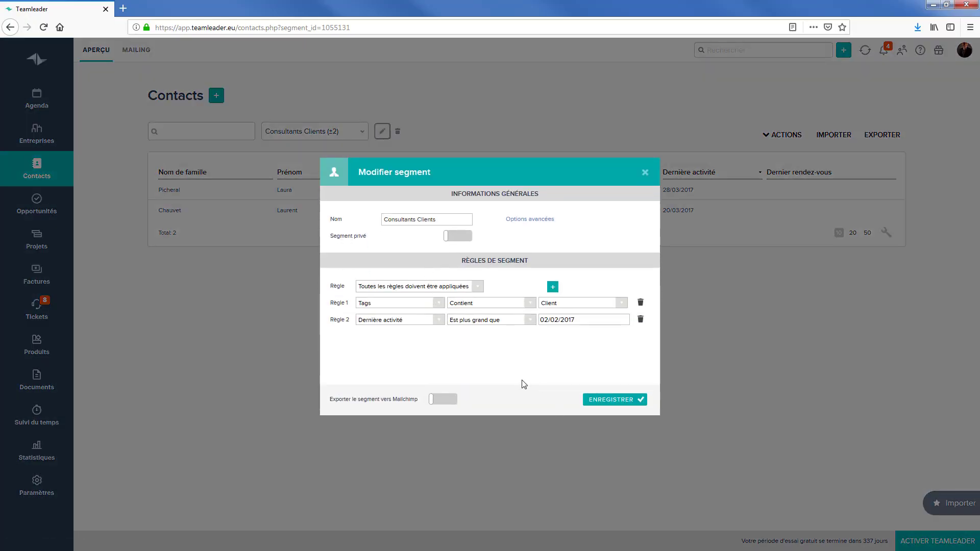
pyautogui.click(640, 319)
pyautogui.click(607, 392)
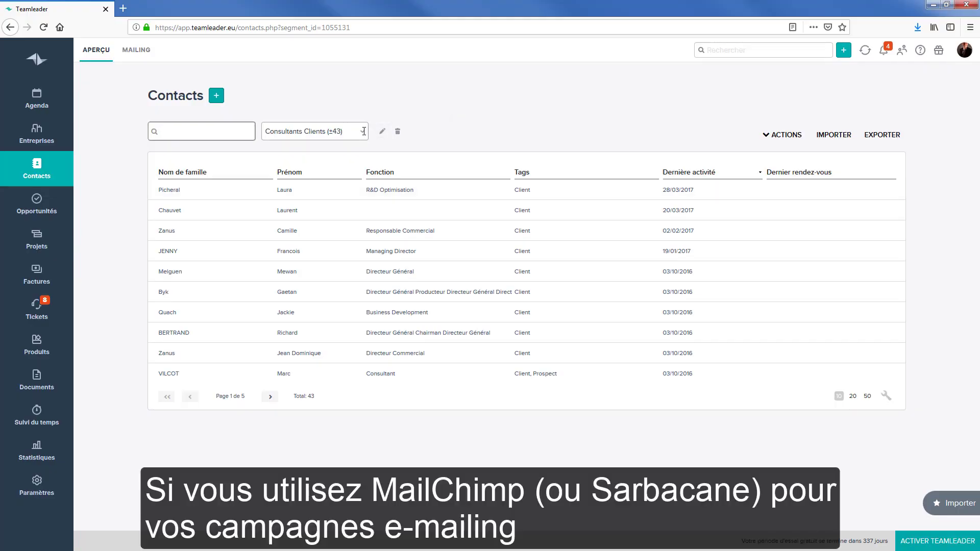
# - Enable the Mailchimp export for the Consultants Clients segment, save it and run the synchronisation
pyautogui.click(364, 132)
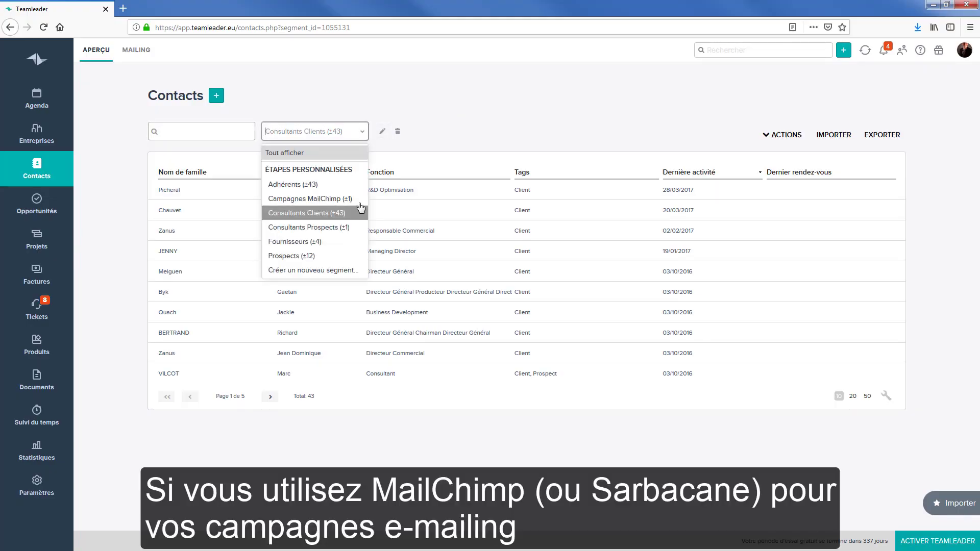
pyautogui.click(381, 132)
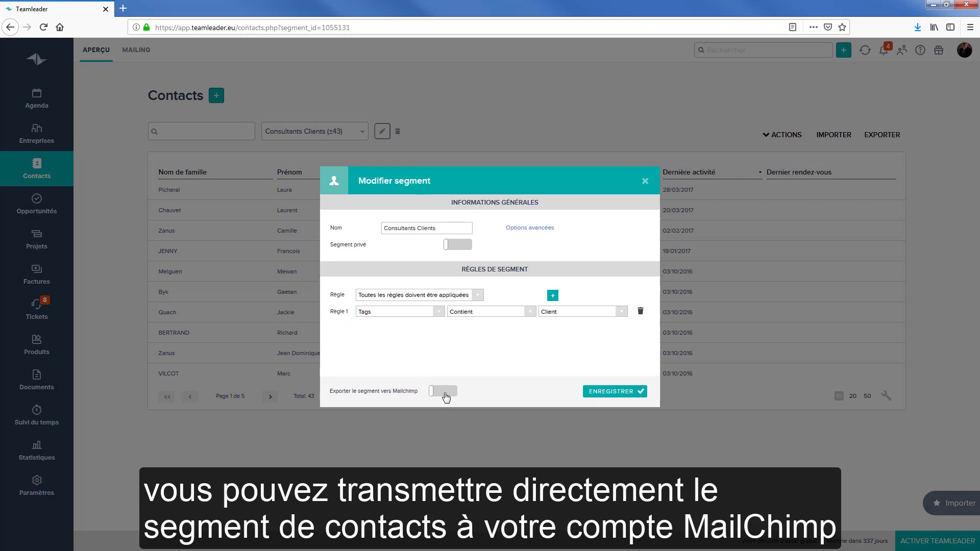
pyautogui.click(445, 394)
pyautogui.click(608, 388)
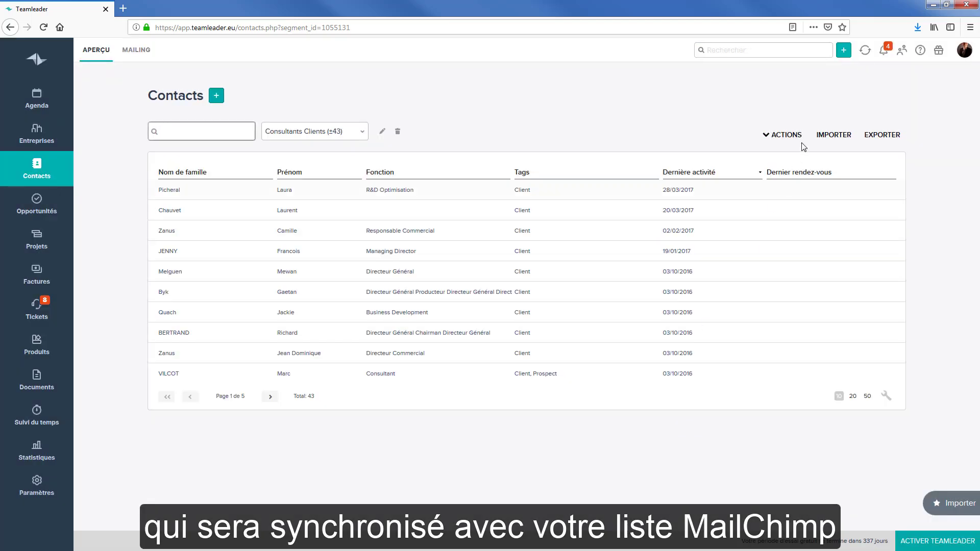
pyautogui.click(864, 52)
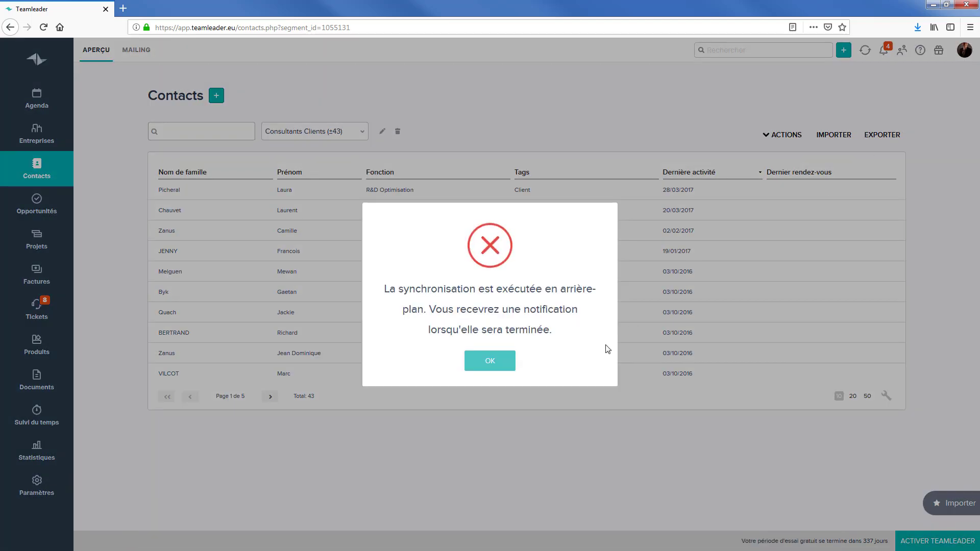
pyautogui.click(502, 364)
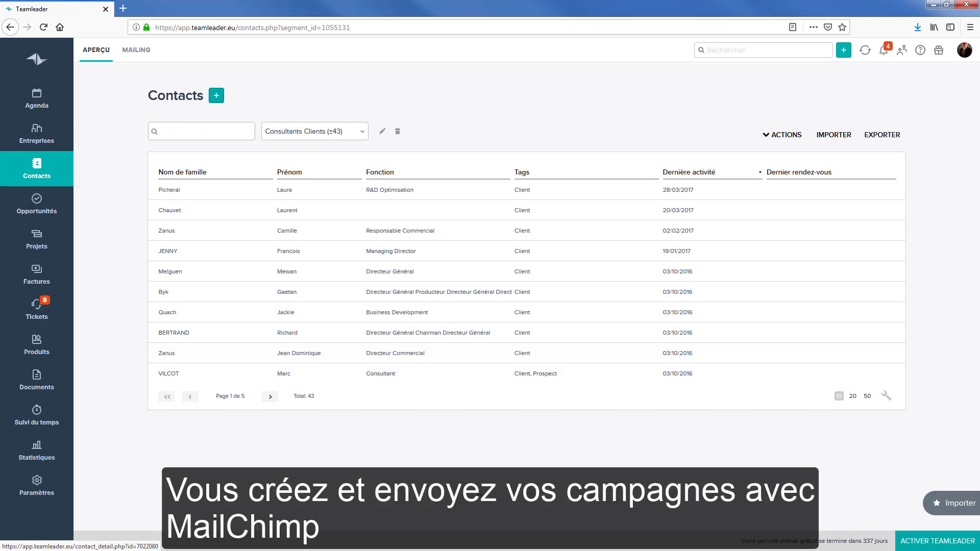
# - View the statistics of the sent TEST mailing and open the record of the contact who opened it most
pyautogui.click(145, 51)
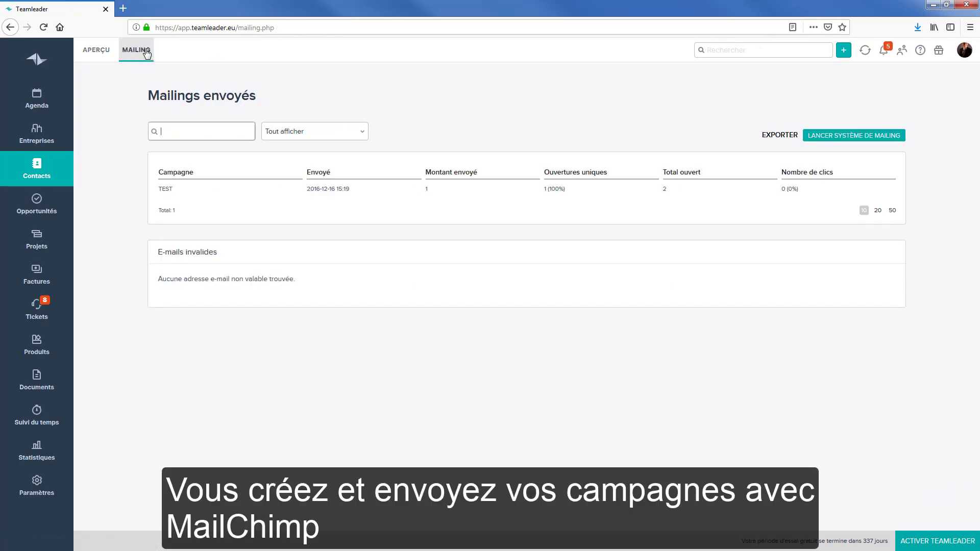
pyautogui.click(166, 189)
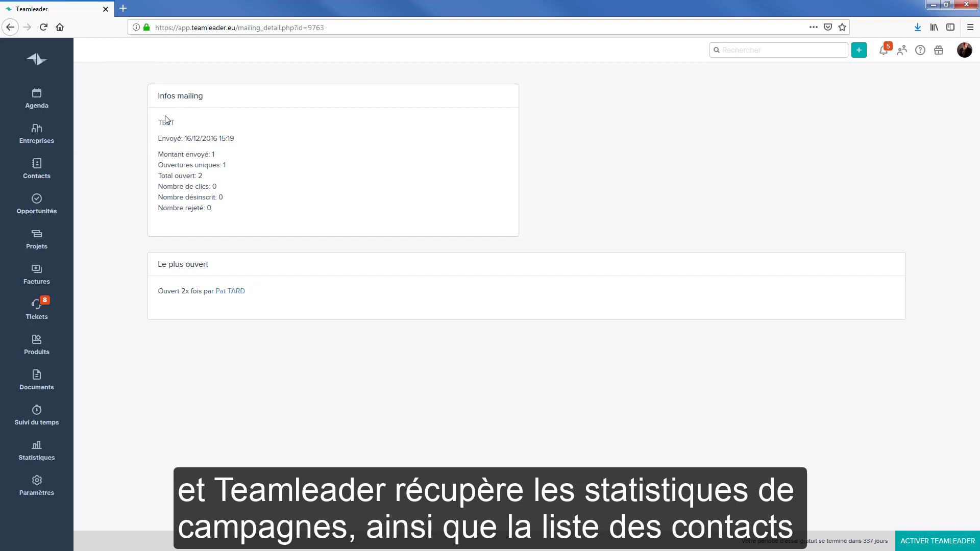
pyautogui.click(233, 292)
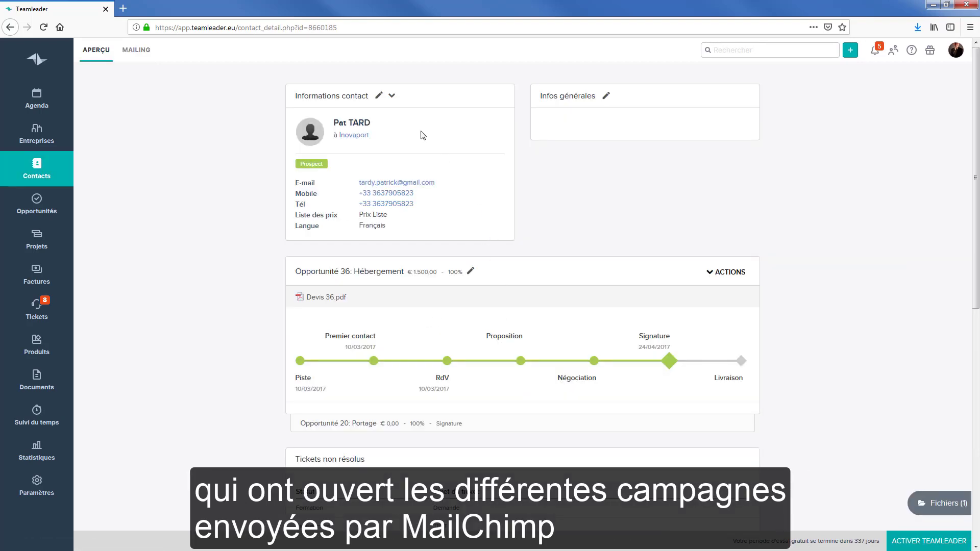
# - Filter the contact's notes by Système de mailing and expand the details of the TEST campaign entry
pyautogui.scroll(-8, 416, 132)
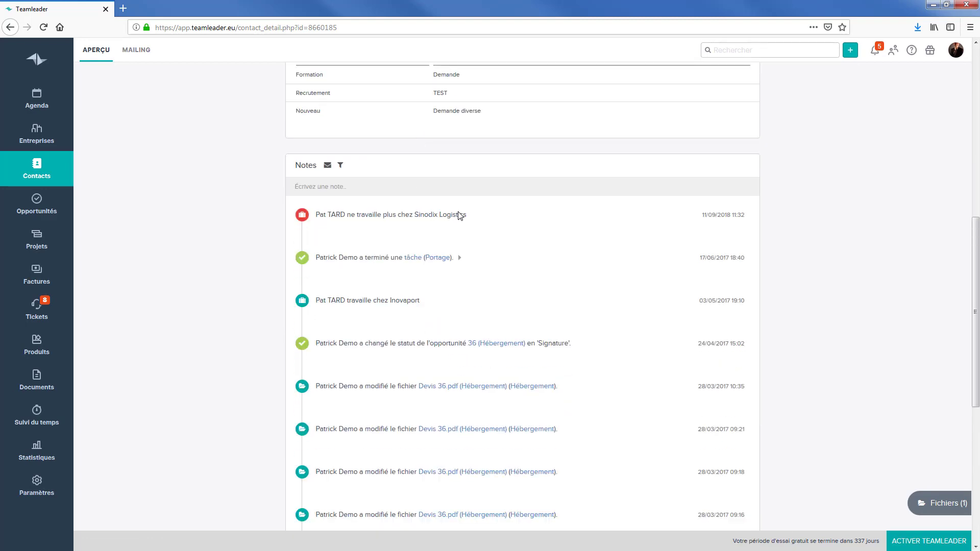
pyautogui.click(340, 165)
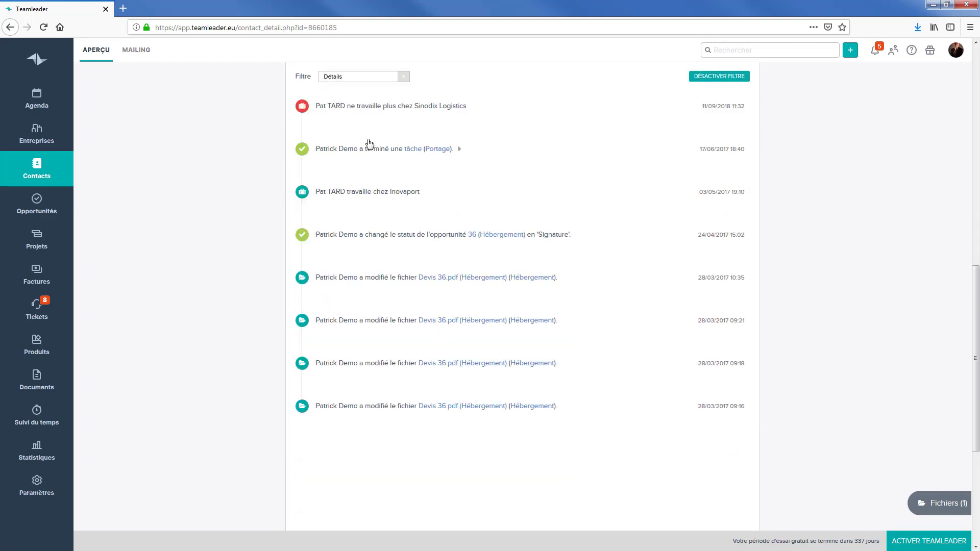
pyautogui.click(403, 77)
pyautogui.click(348, 189)
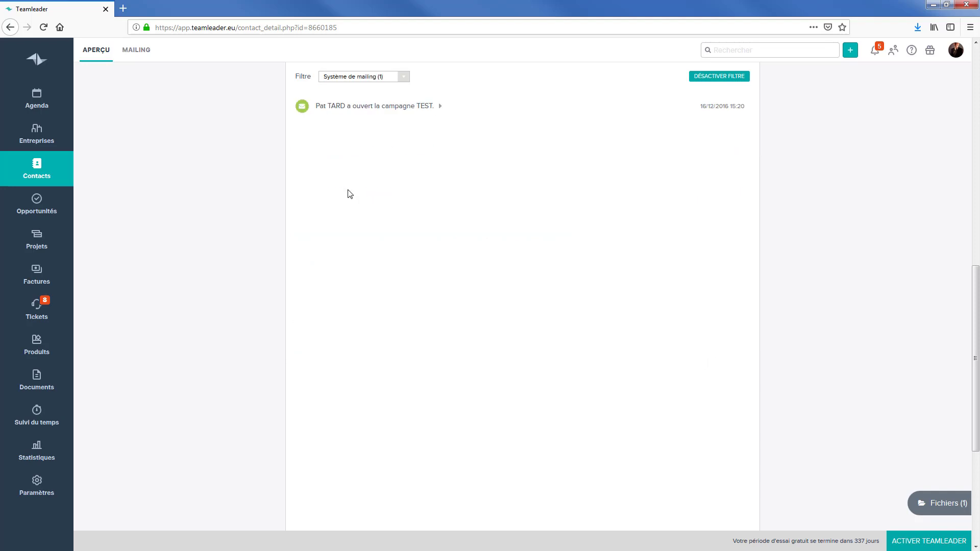
pyautogui.click(439, 107)
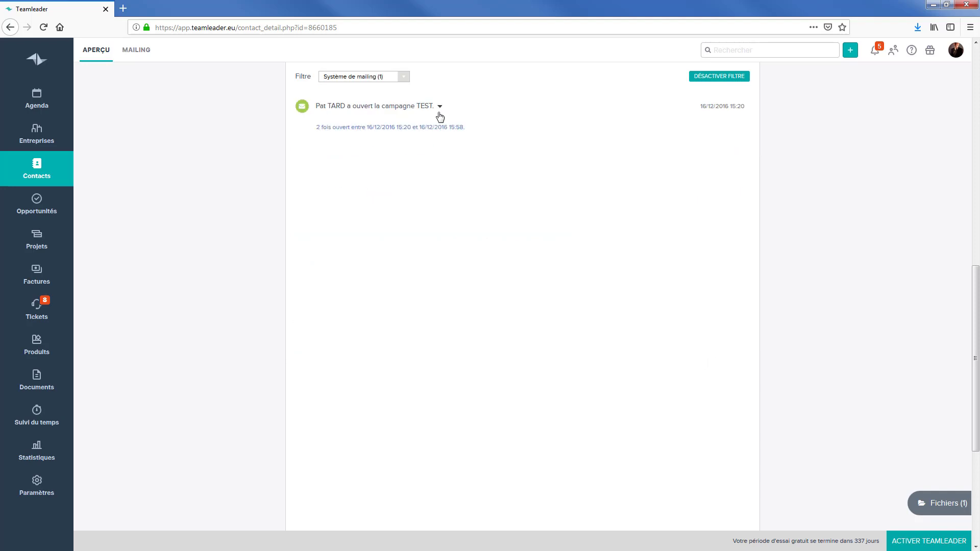
pyautogui.click(357, 129)
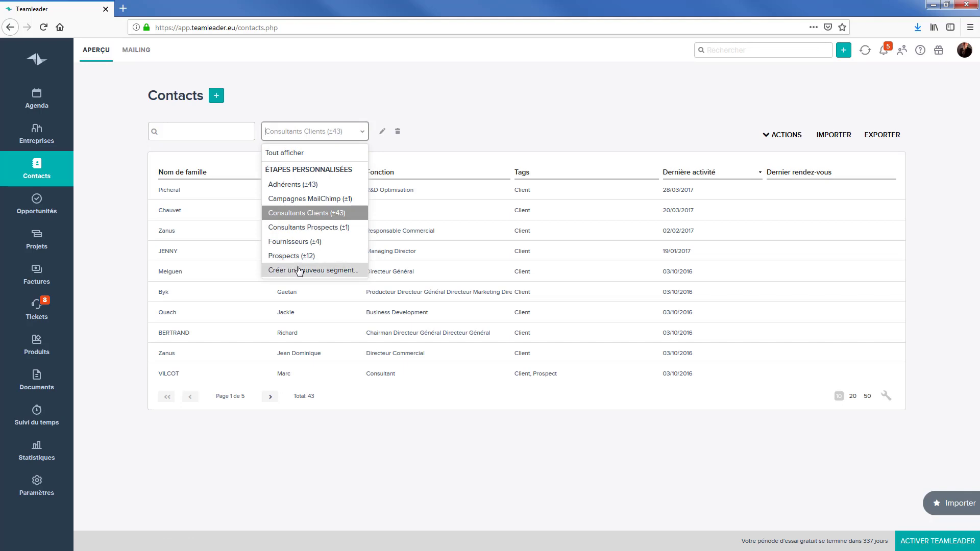
# - Start a new contact segment named Suite mailing
pyautogui.click(301, 333)
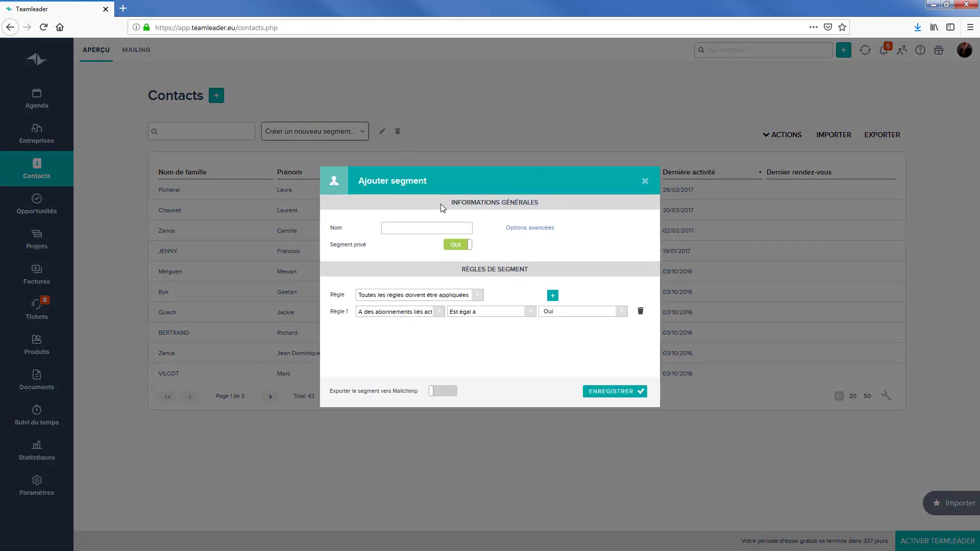
pyautogui.click(421, 229)
pyautogui.write('Suite mailing')
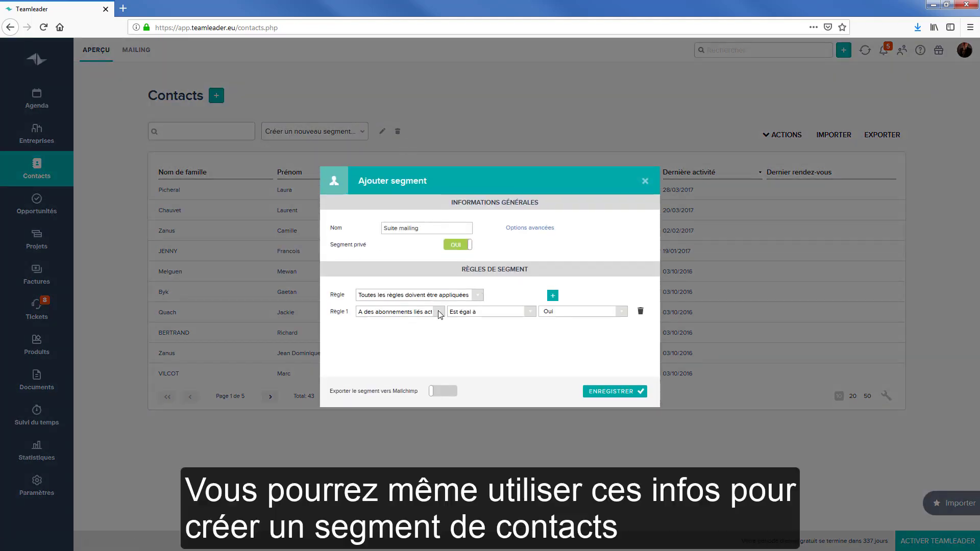
# - Set rule 1 to Campagnes ouvertes, Contient, TEST (16/12/2016 15:19), and save the segment
pyautogui.click(439, 312)
pyautogui.scroll(-3, 405, 403)
pyautogui.click(406, 408)
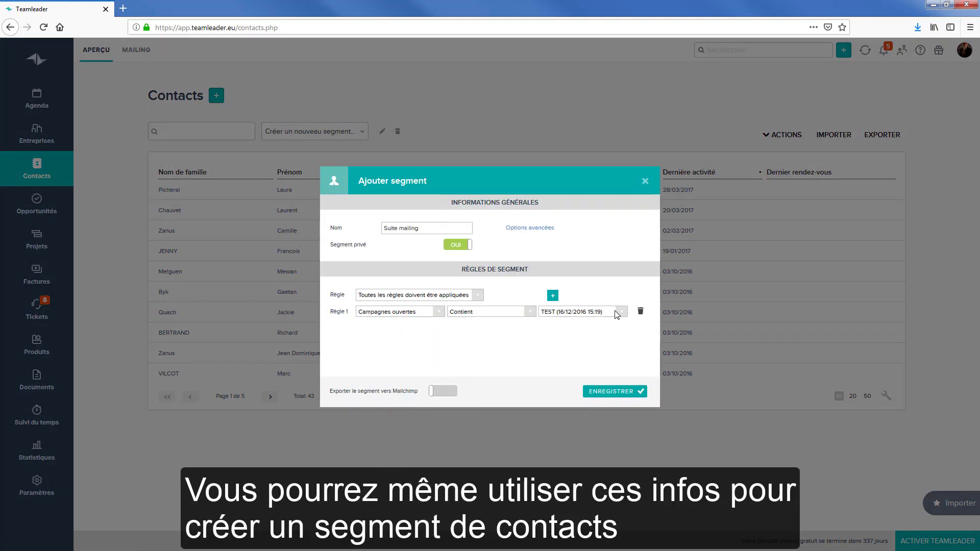
pyautogui.click(614, 311)
pyautogui.click(580, 321)
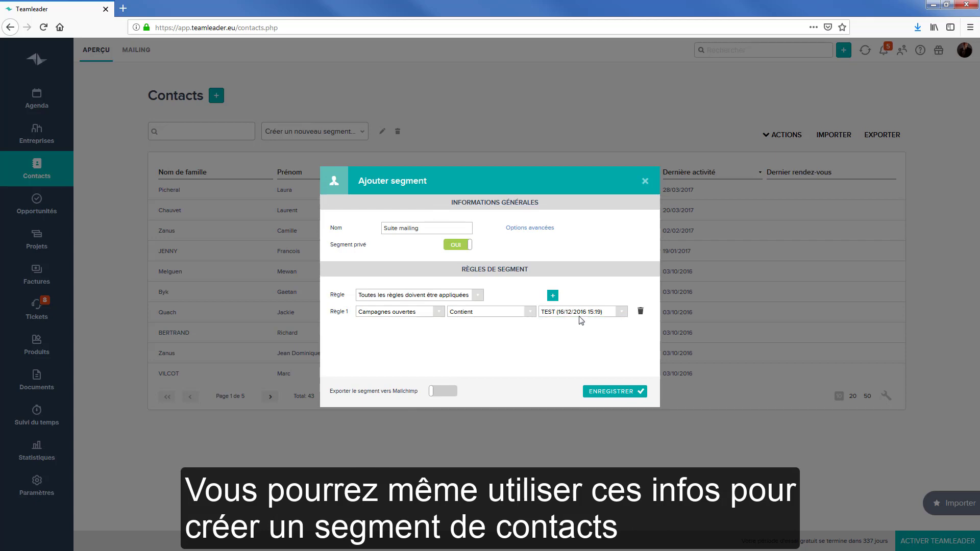
pyautogui.click(527, 315)
pyautogui.click(526, 315)
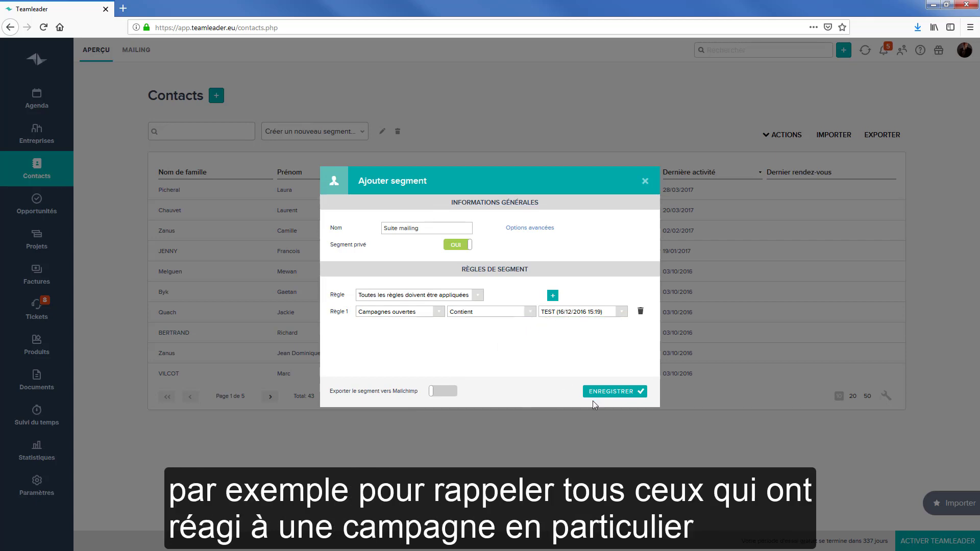
pyautogui.click(611, 396)
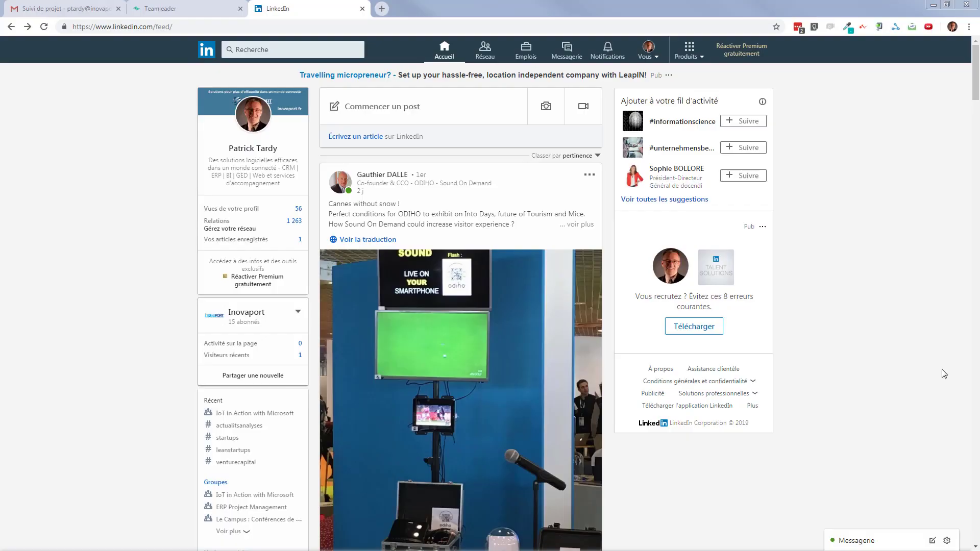
# - Switch to LinkedIn, link the first feed post author's profile to the matching Teamleader contact, and check the LinkedIn link on that contact's Teamleader record
pyautogui.click(378, 176)
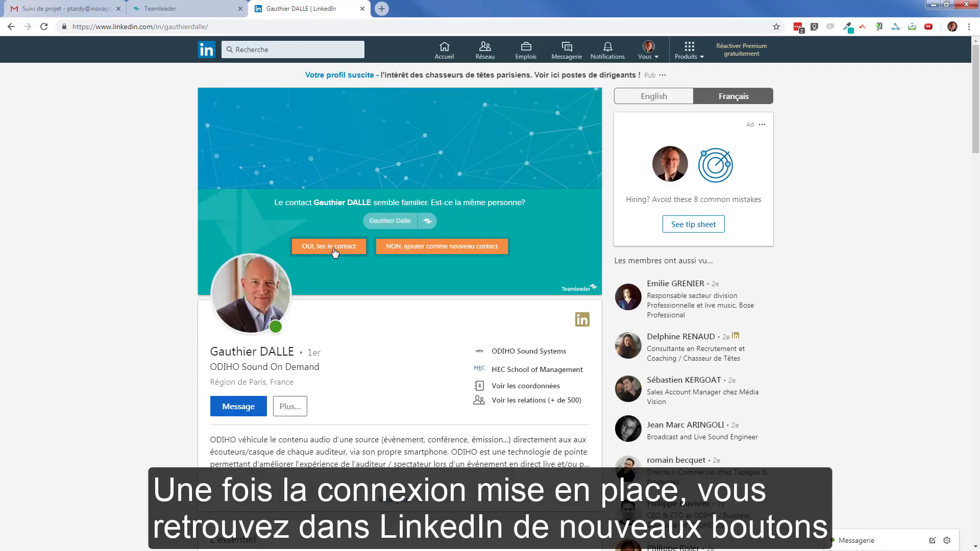
pyautogui.click(333, 247)
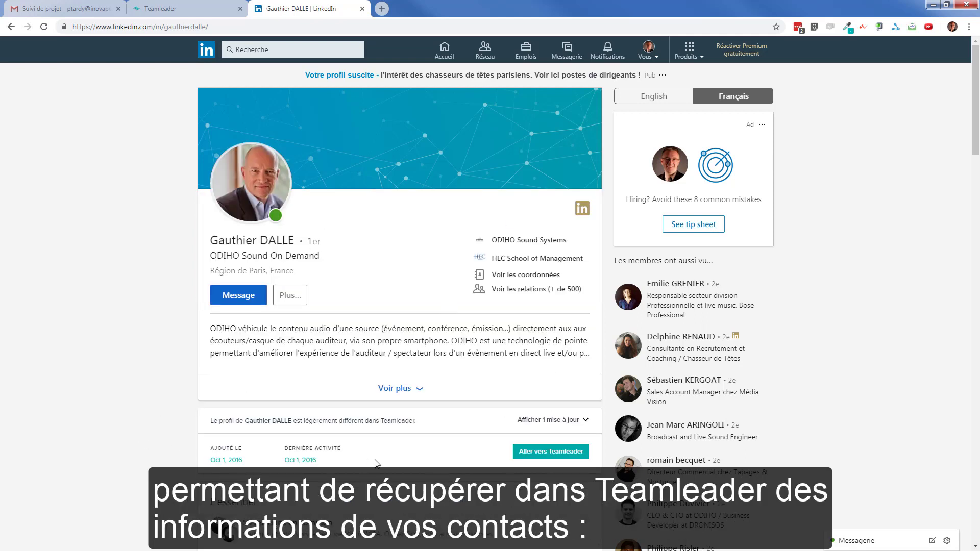
pyautogui.click(530, 455)
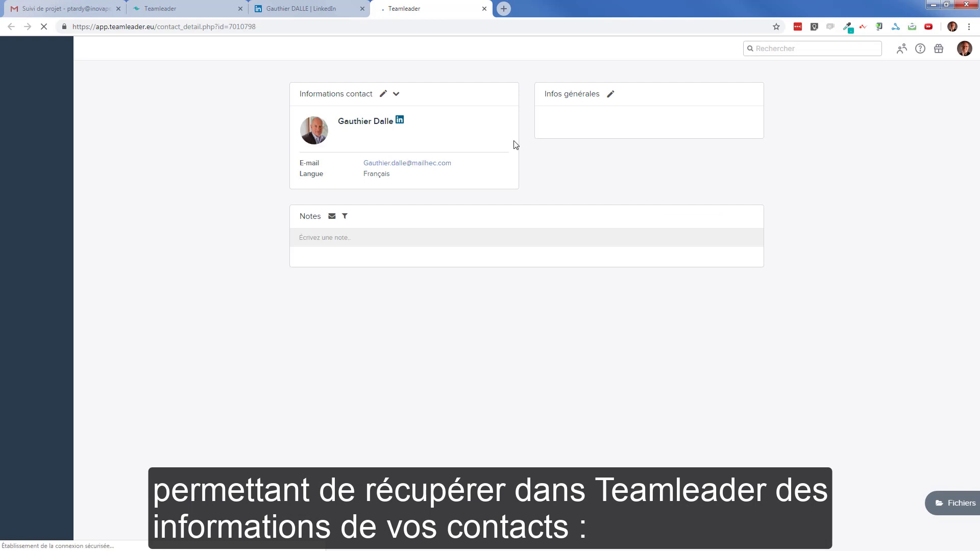
pyautogui.click(400, 121)
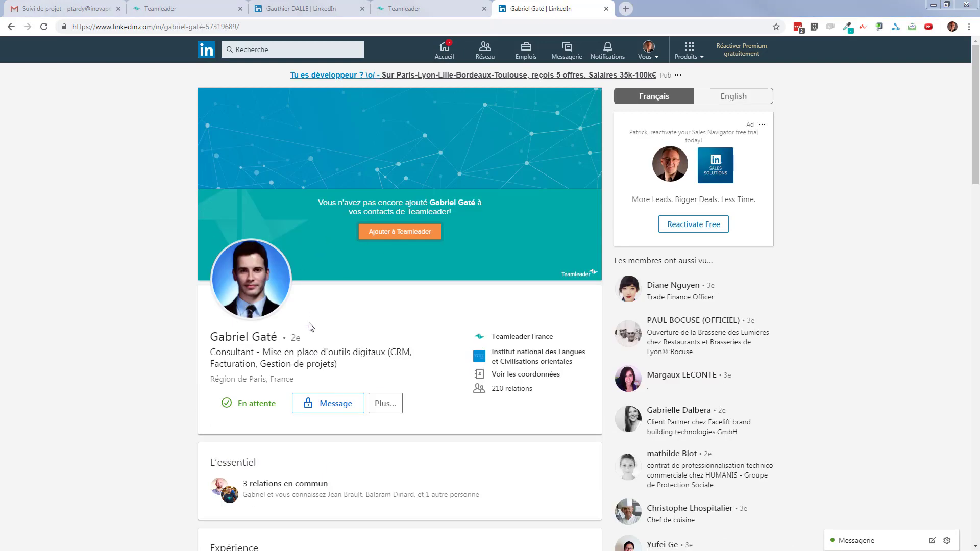
# - Add the displayed LinkedIn profile and its company Teamleader France to Teamleader, and open the new contact's Teamleader record
pyautogui.click(390, 232)
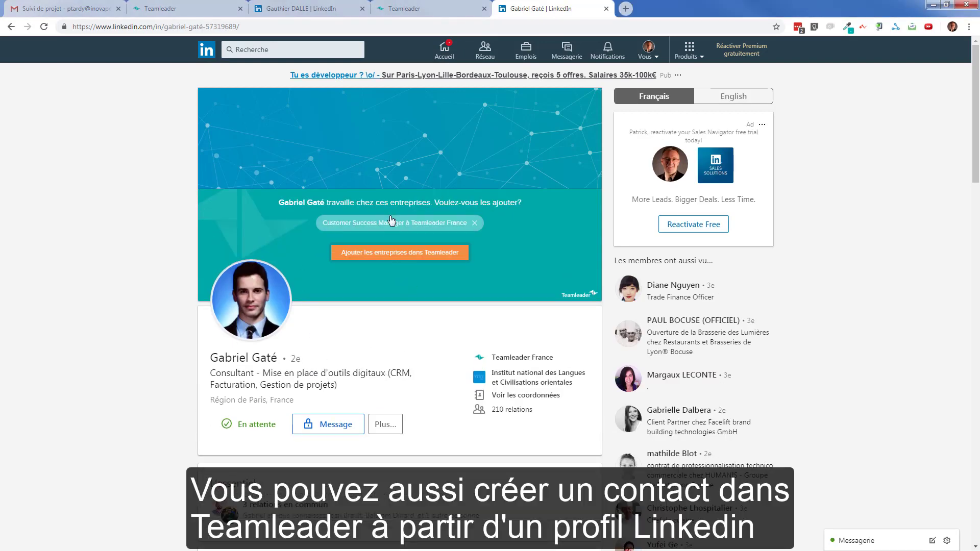
pyautogui.click(389, 258)
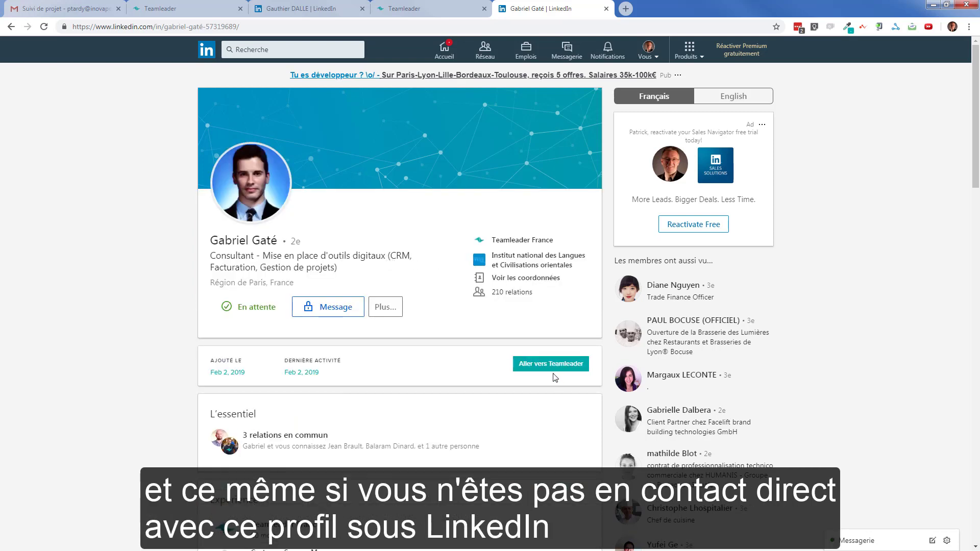
pyautogui.click(541, 368)
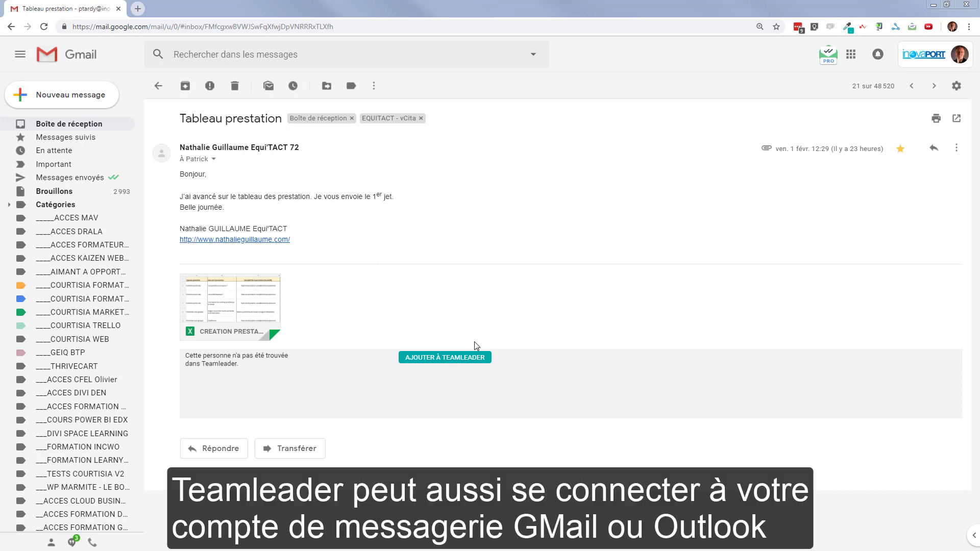
# - Add the sender of the Tableau prestation email in Gmail to Teamleader and open the new contact's record for additional data
pyautogui.click(444, 358)
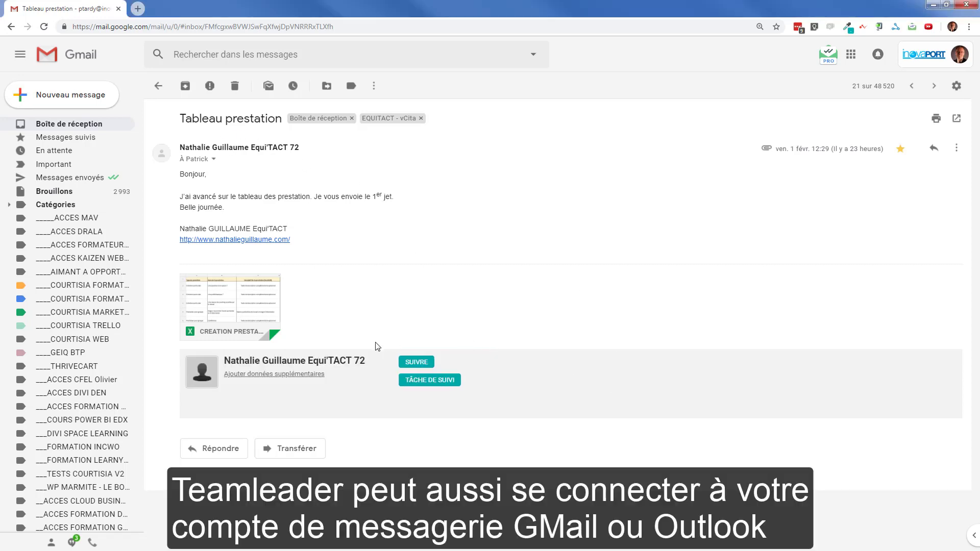
pyautogui.click(300, 374)
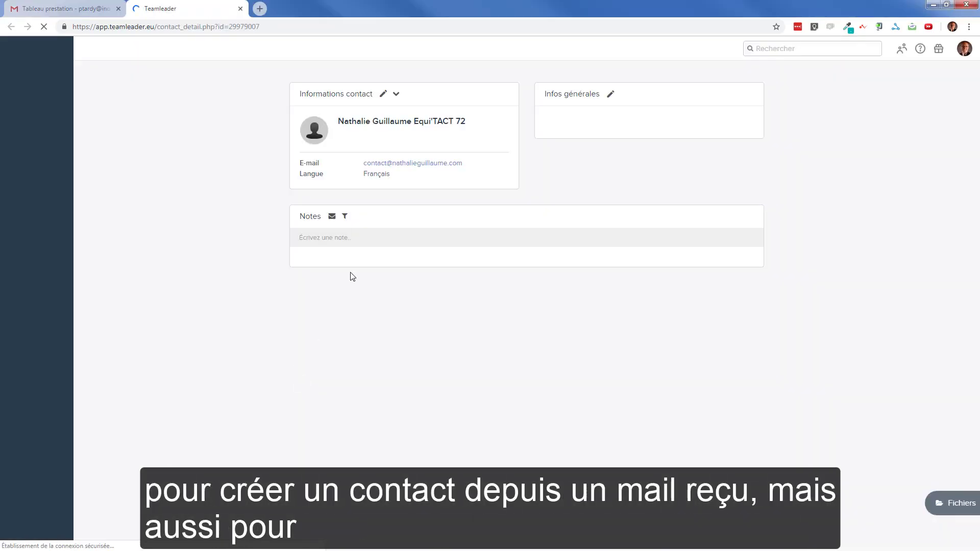
# - Return to Gmail, track the Tableau prestation email in Teamleader, and create a follow-up task assigned to the account owner
pyautogui.click(70, 6)
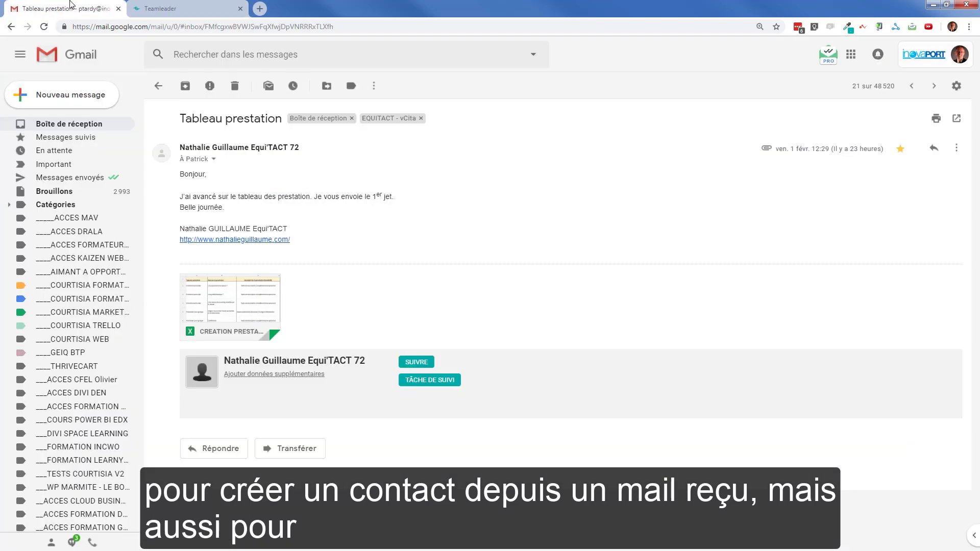
pyautogui.click(418, 363)
pyautogui.click(571, 355)
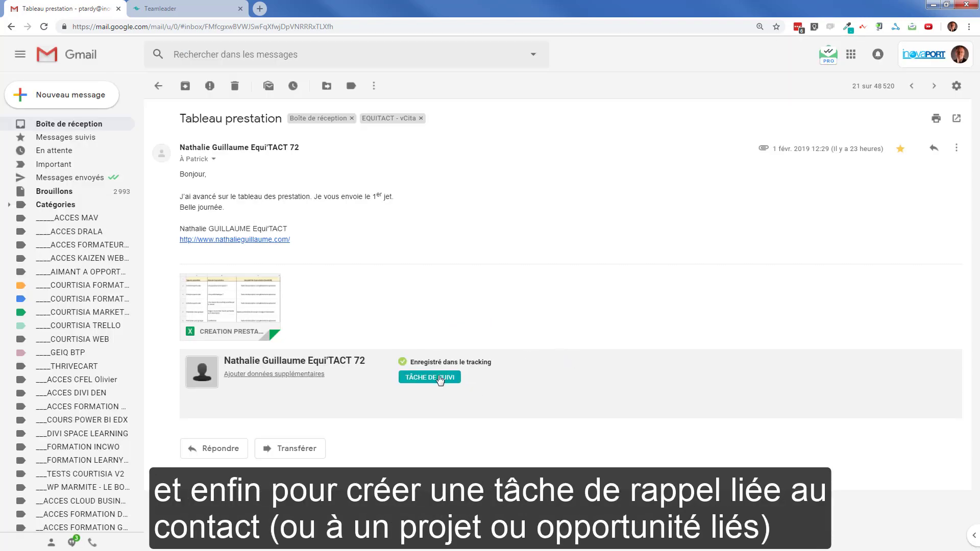
pyautogui.click(440, 378)
pyautogui.click(468, 381)
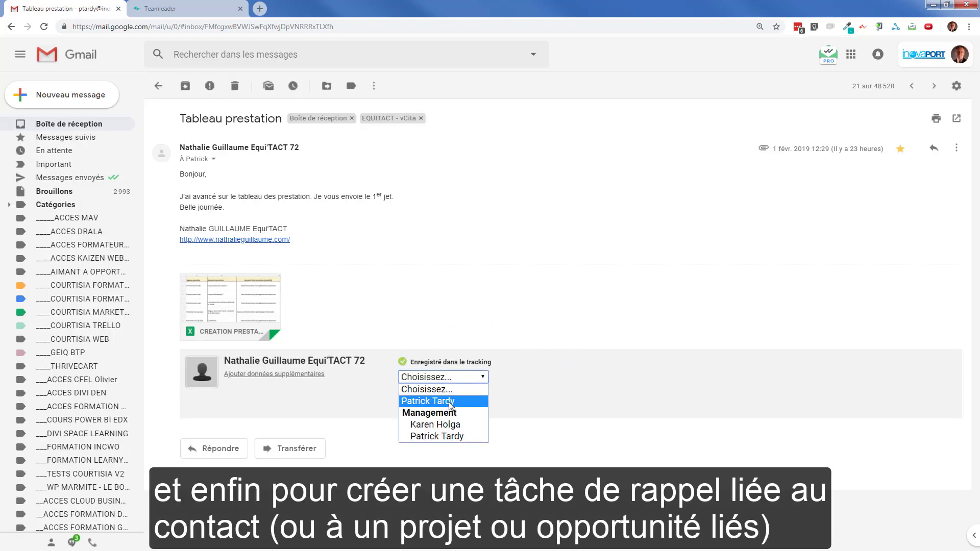
# - Switch to Teamleader, open the email sender's contact from today's dashboard task, and read the tracked Tableau prestation message in the notes
pyautogui.hotkey('ctrl', 'Tab')
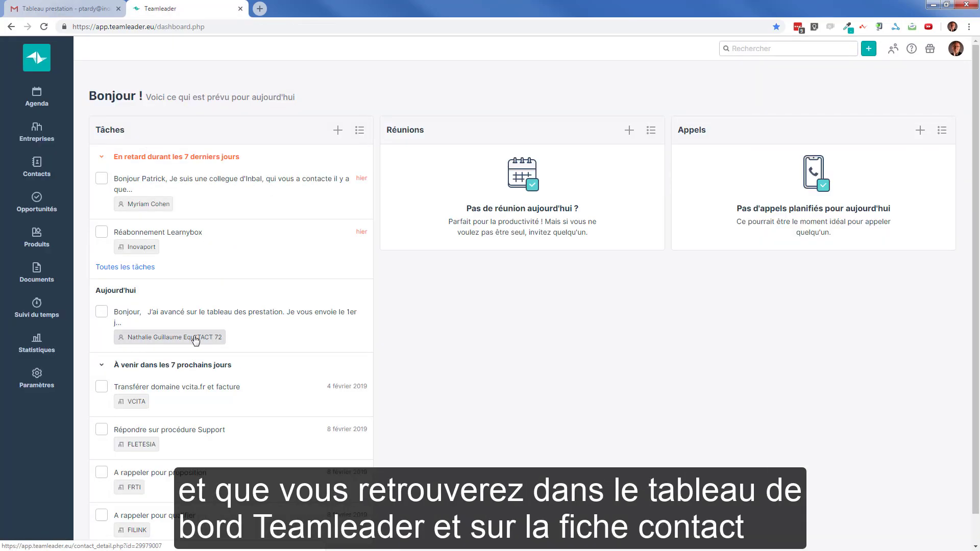
pyautogui.click(195, 338)
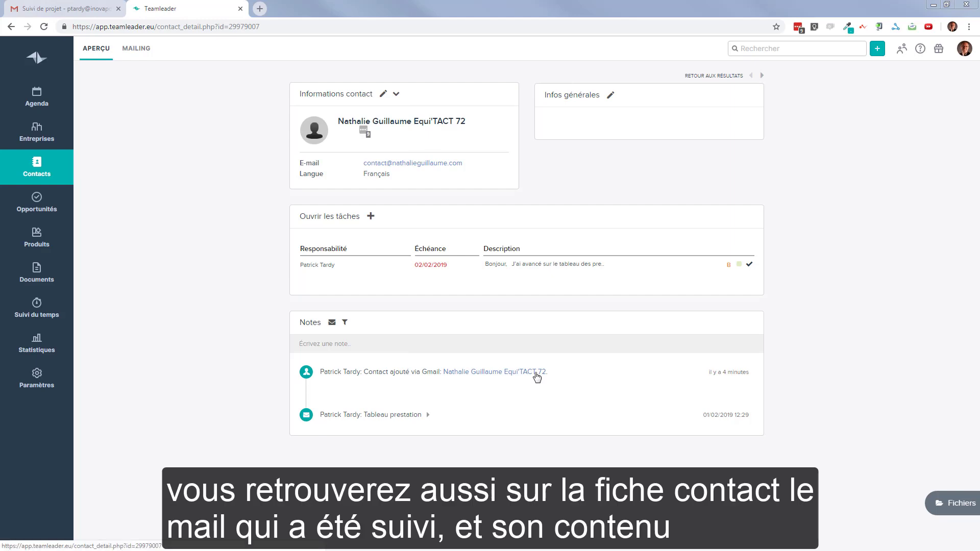
pyautogui.click(427, 415)
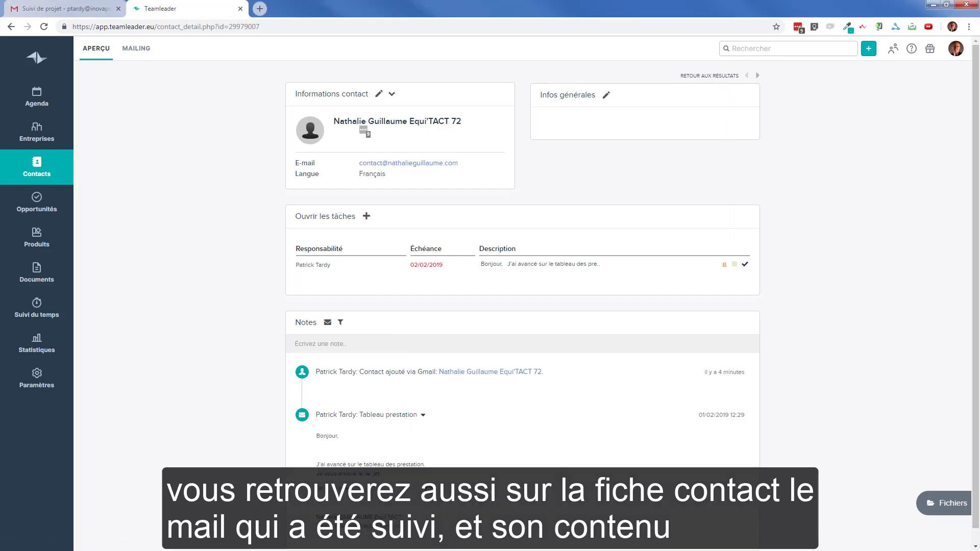
pyautogui.scroll(-1, 427, 415)
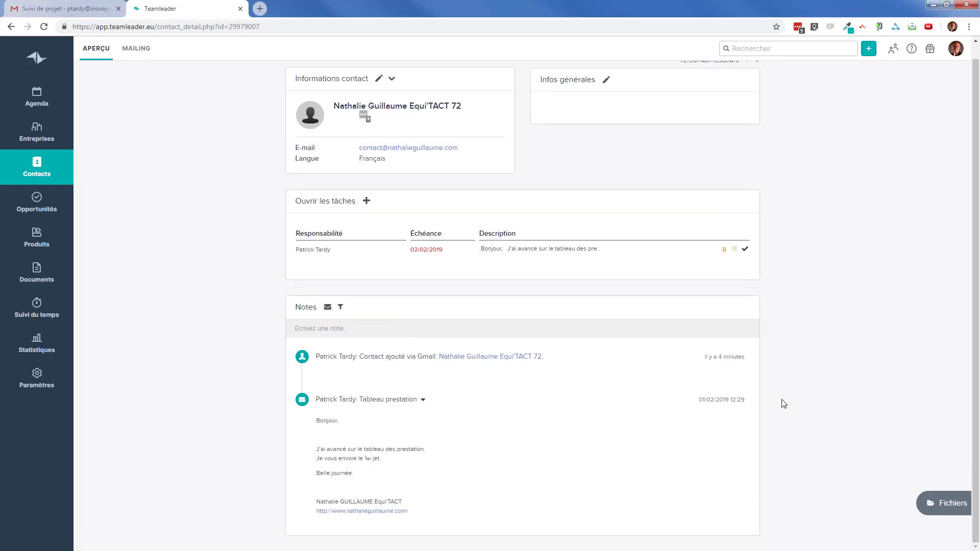
pyautogui.click(423, 400)
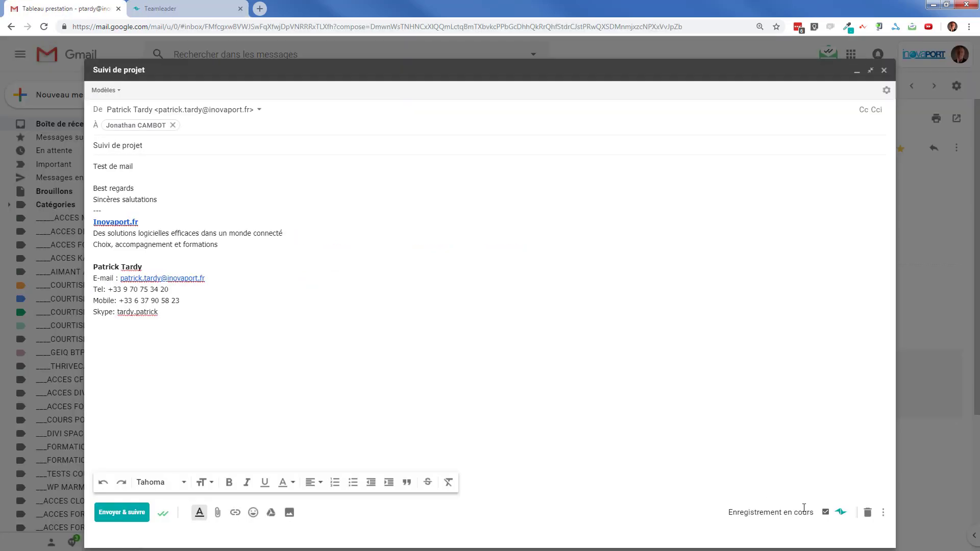
# - Choose to send the Suivi de projet email with Teamleader tracking enabled and select the deal 241 - Teamleader as its link
pyautogui.click(826, 513)
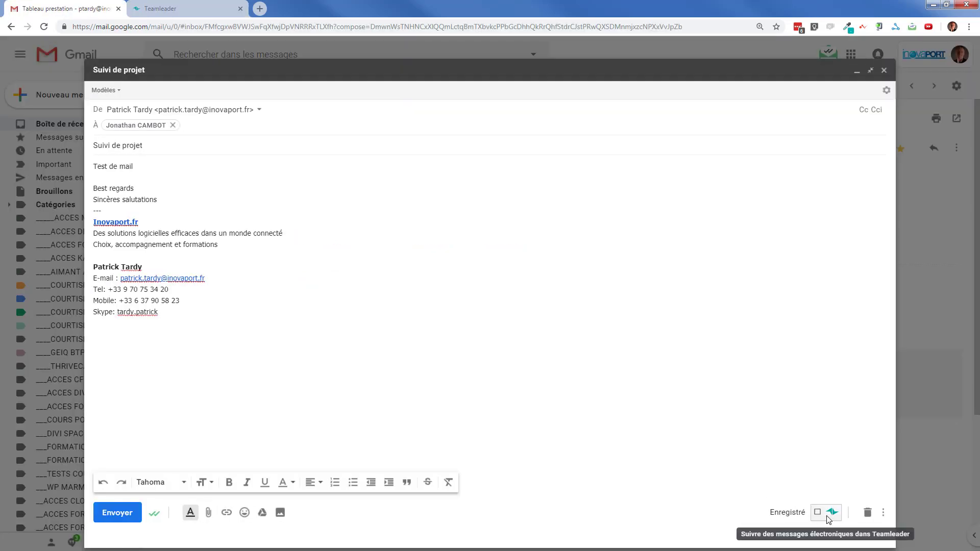
pyautogui.click(817, 513)
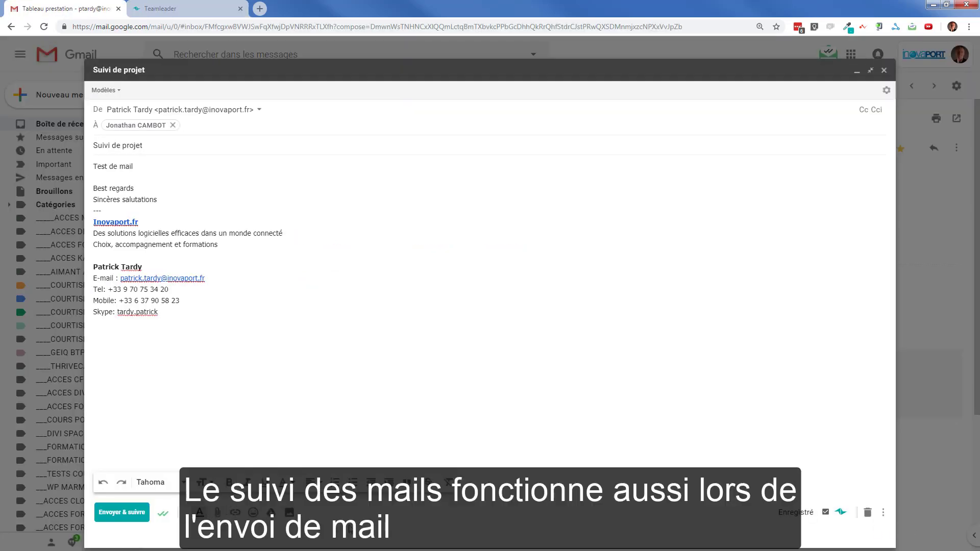
pyautogui.click(124, 512)
pyautogui.click(421, 331)
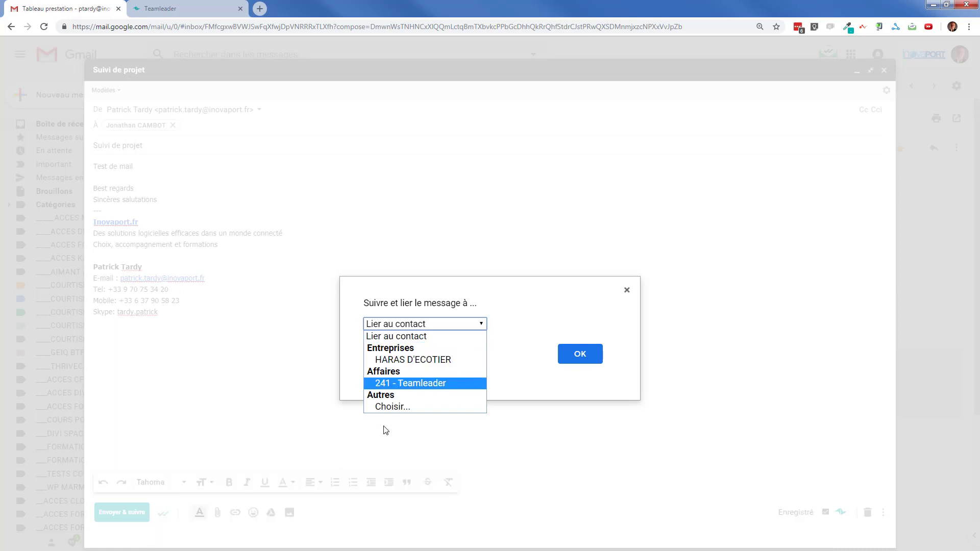
pyautogui.click(416, 384)
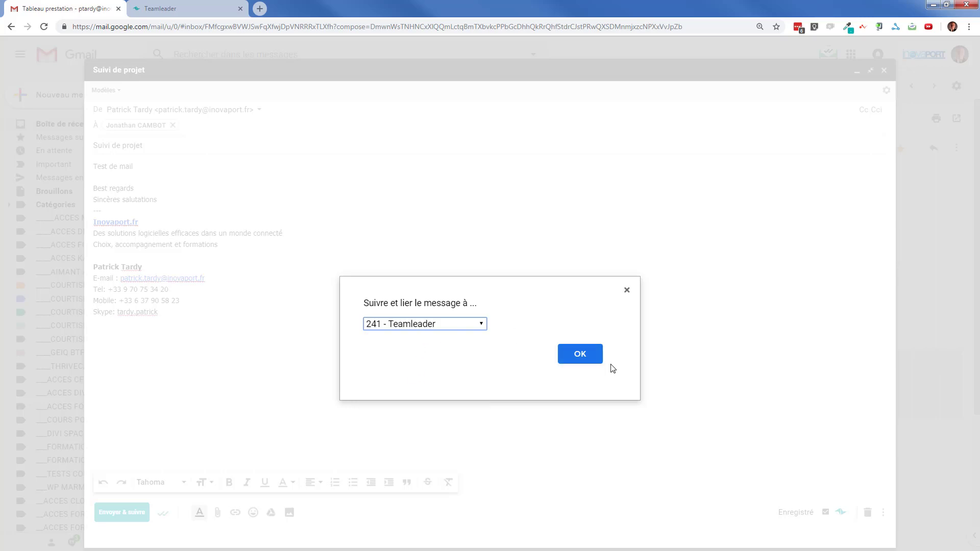
pyautogui.click(439, 327)
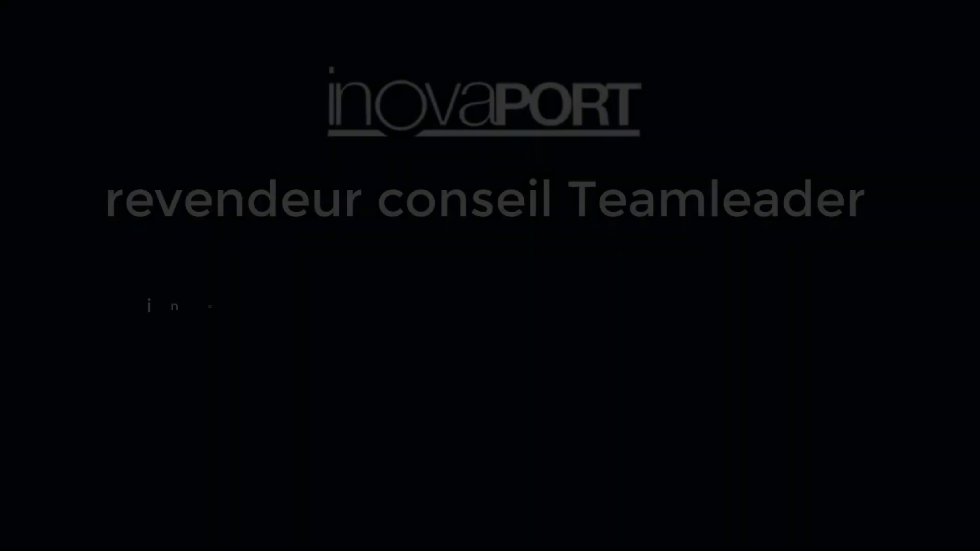